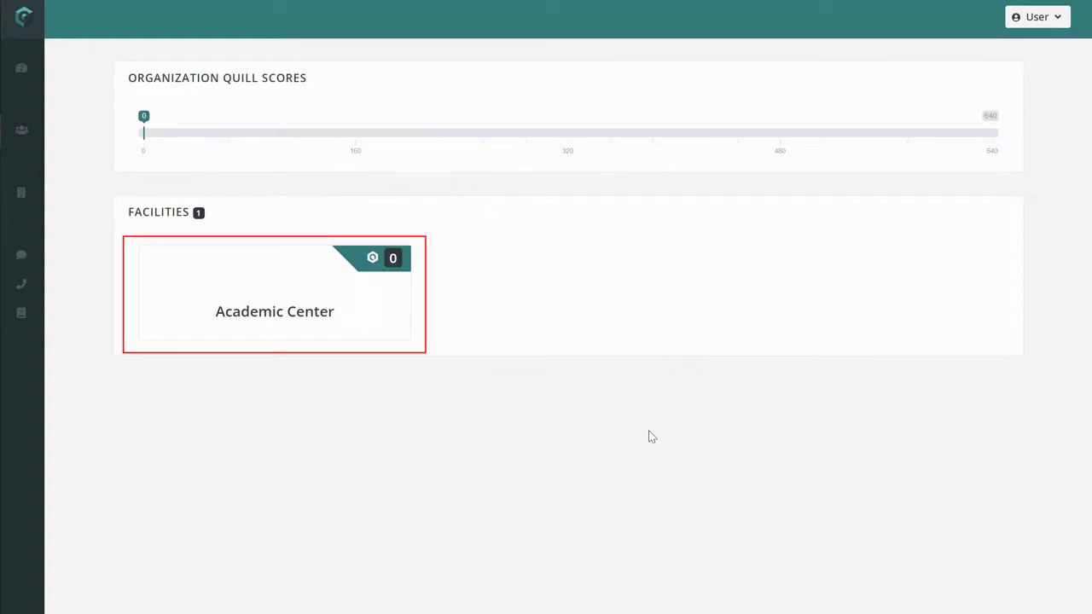
Open the Academic Center facility card to see its Quill Score and top concerns.
left_click(368, 318)
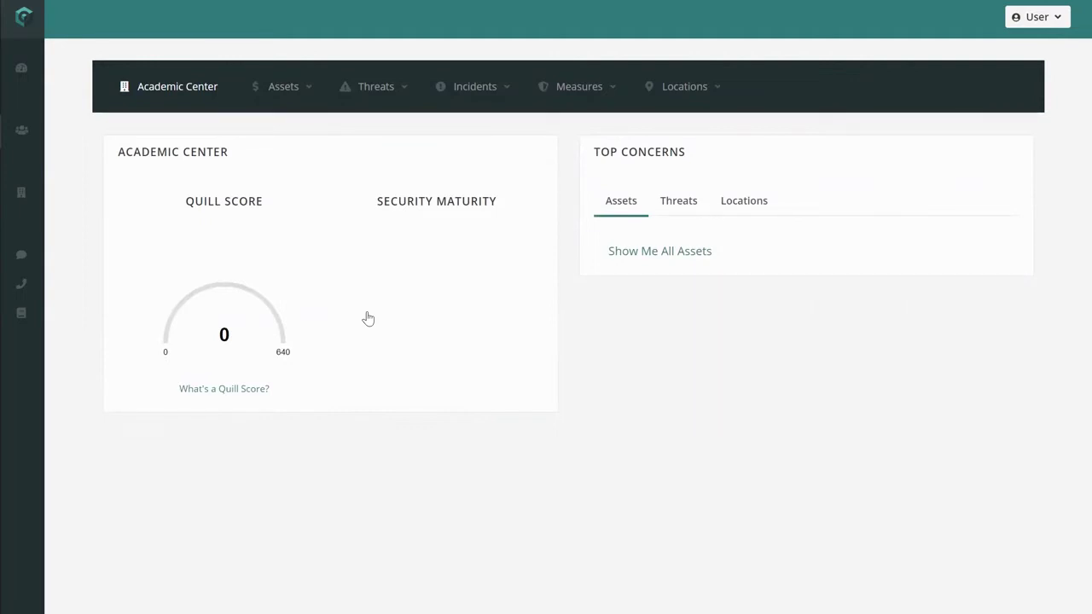
Start a new asset named Student with Moderate operational, High symbolic and Low monetary value.
left_click(289, 86)
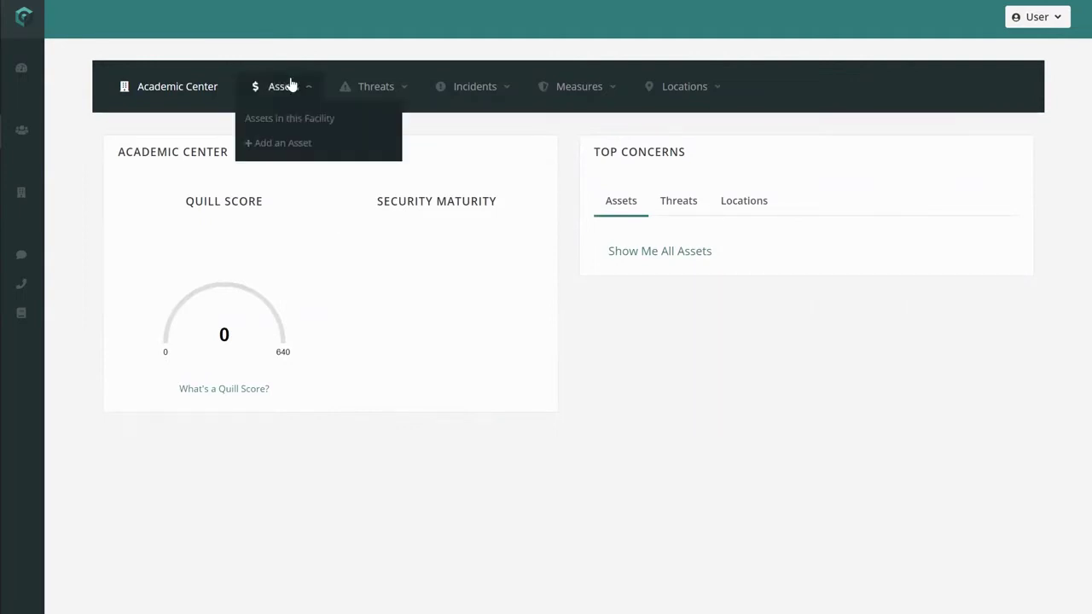
left_click(289, 142)
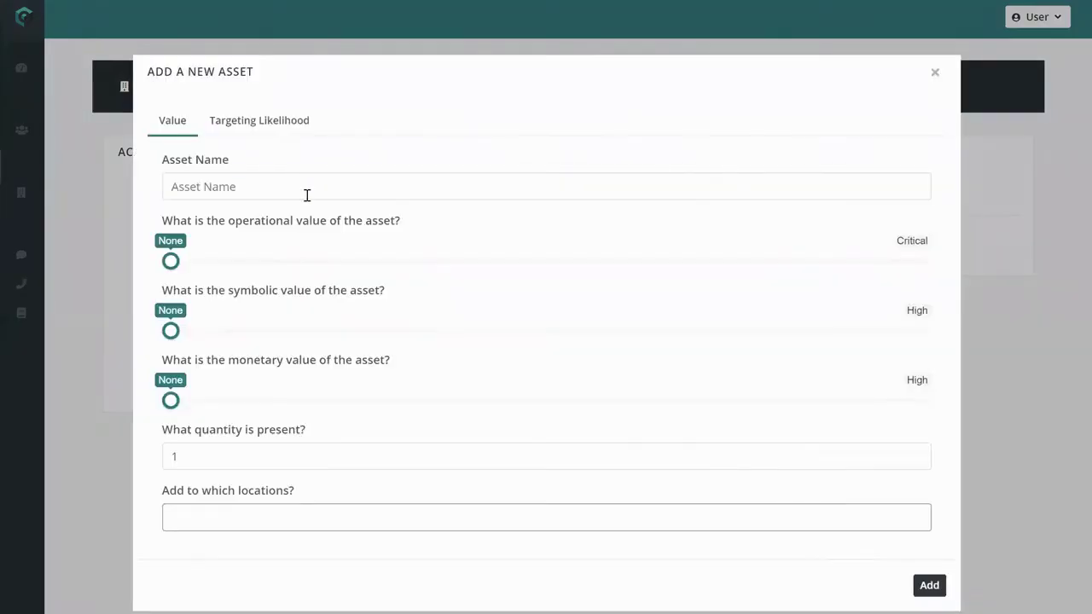
left_click(307, 196)
type("Student")
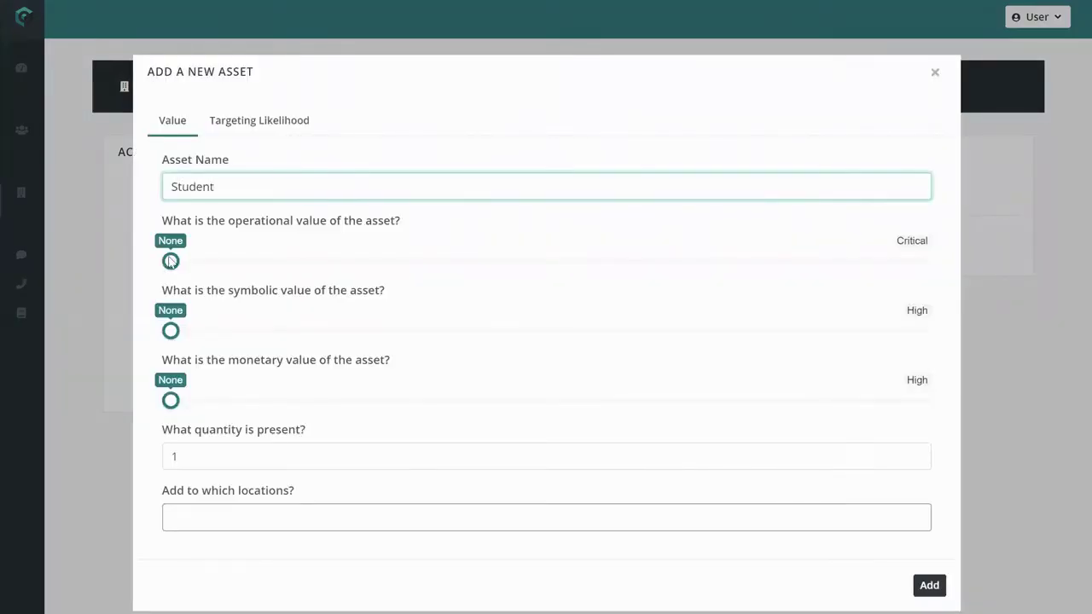
left_click(365, 270)
left_click_drag(363, 270, 552, 262)
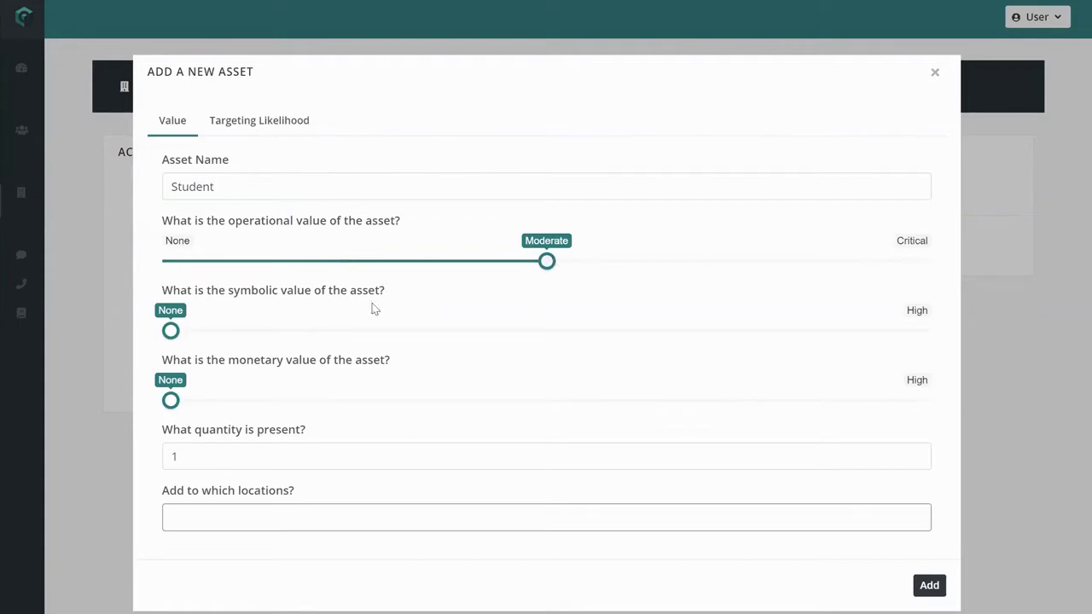
left_click_drag(173, 337, 721, 340)
left_click_drag(839, 333, 841, 336)
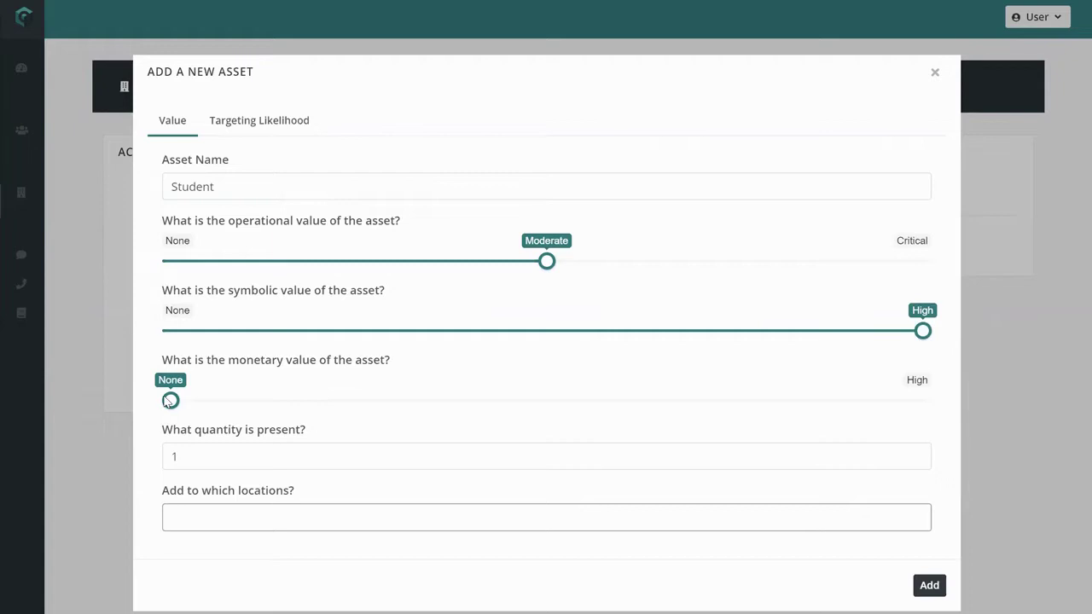
left_click(315, 389)
Add its 1st-floor locations: Office, Huddle Room, Science Lab, Classroom, Hallway and Lounge.
left_click(262, 518)
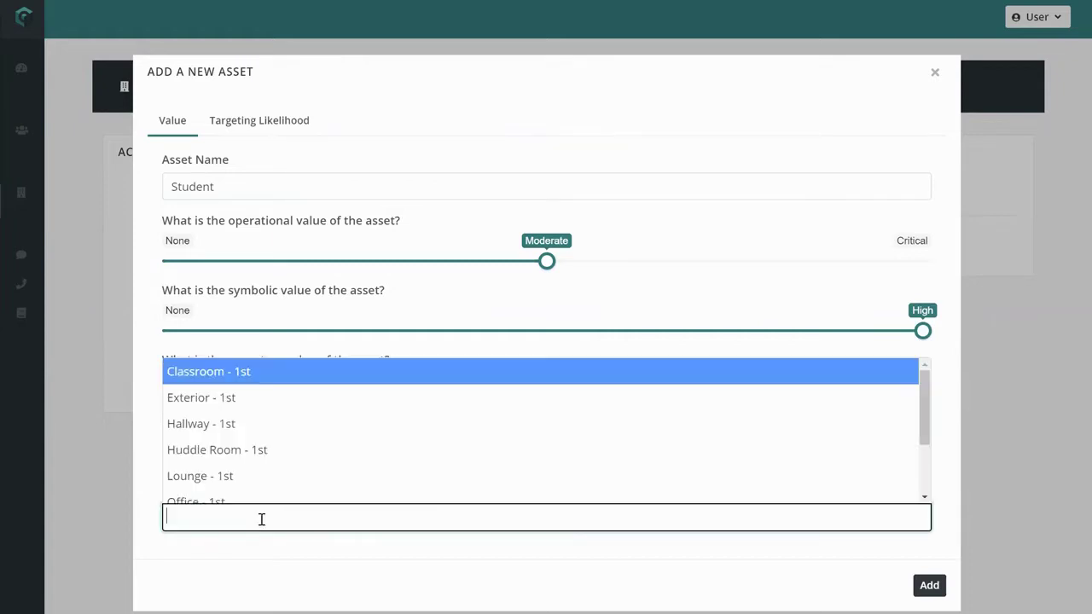
left_click(258, 502)
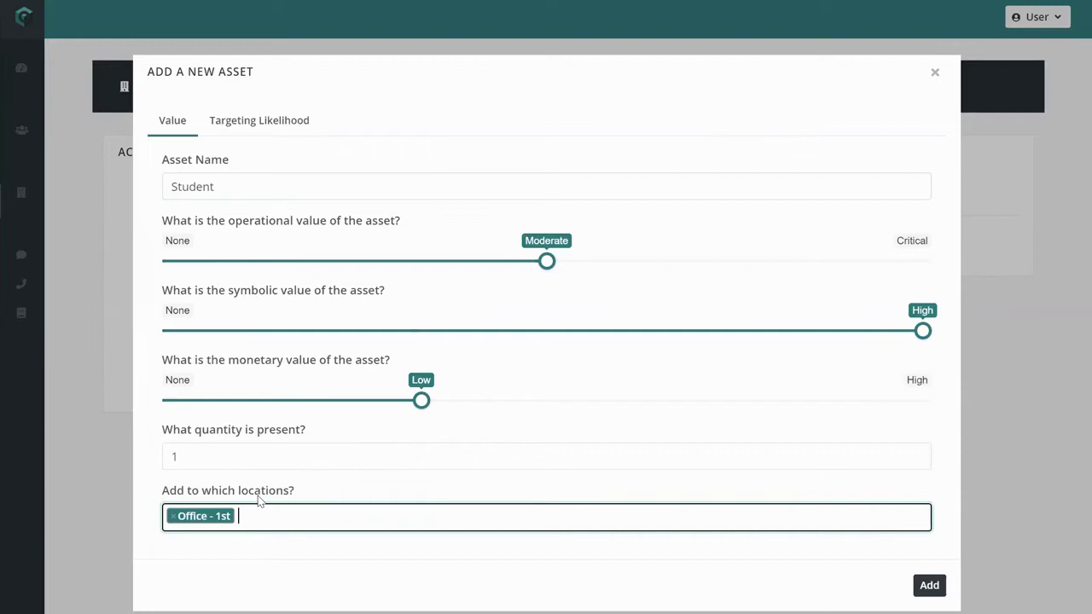
type("hud")
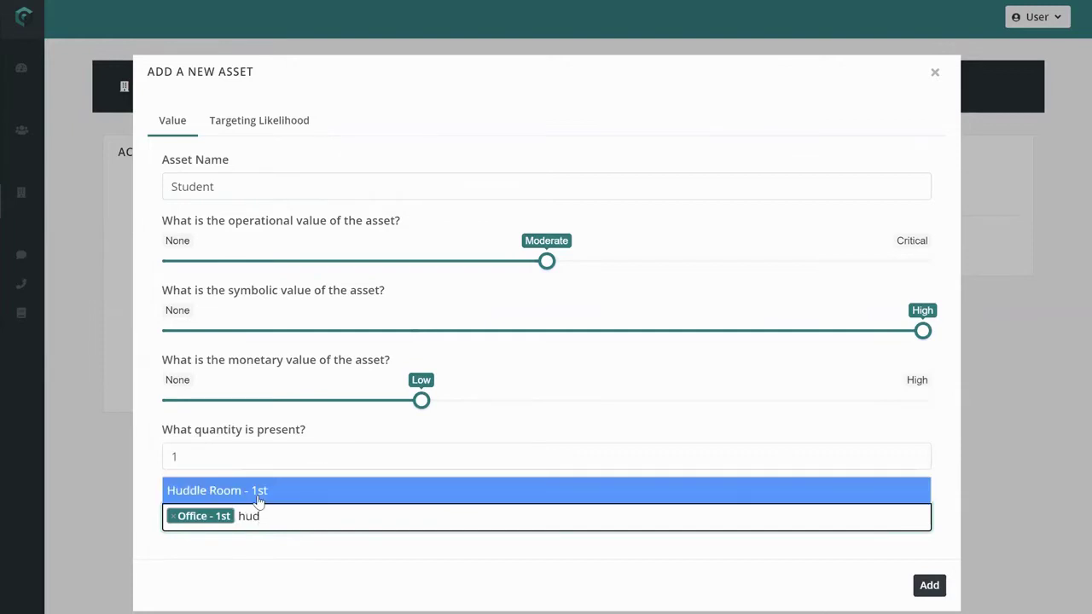
left_click(259, 499)
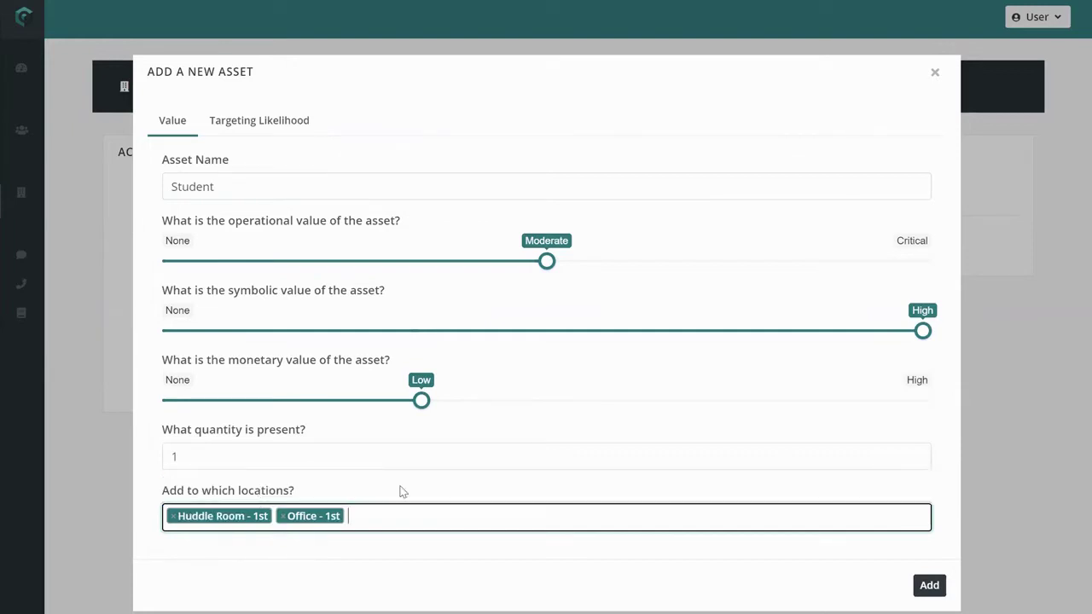
type("la")
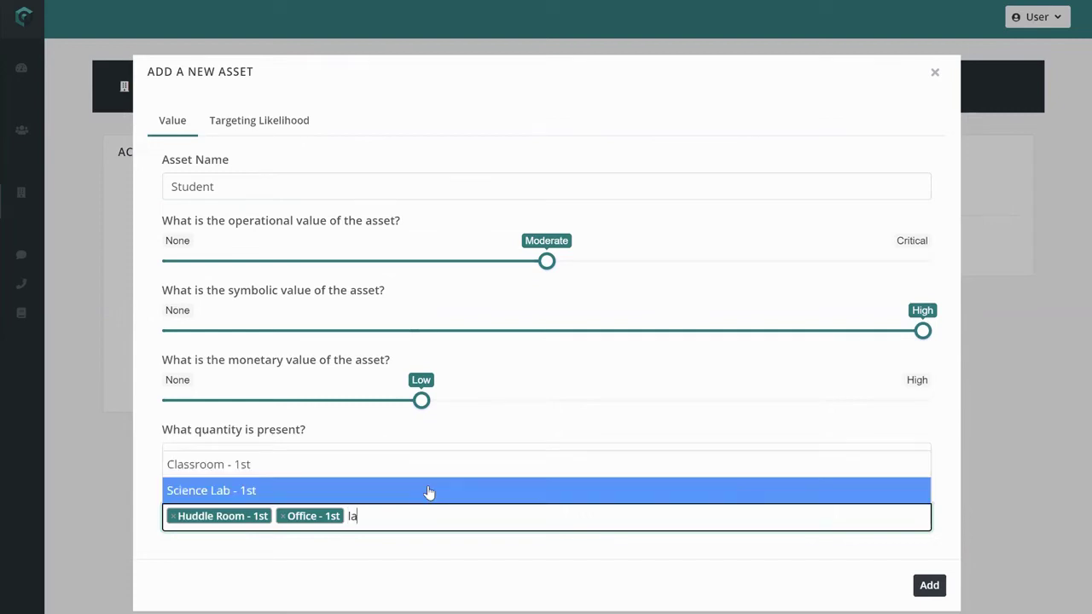
type("b")
left_click(430, 491)
type("clas")
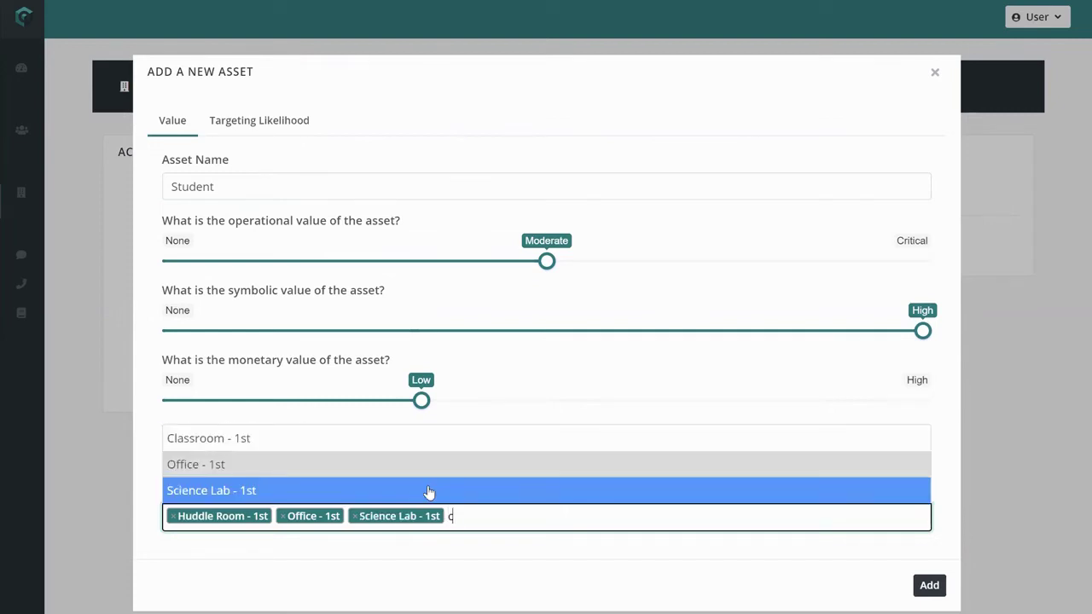
left_click(430, 486)
type("hal")
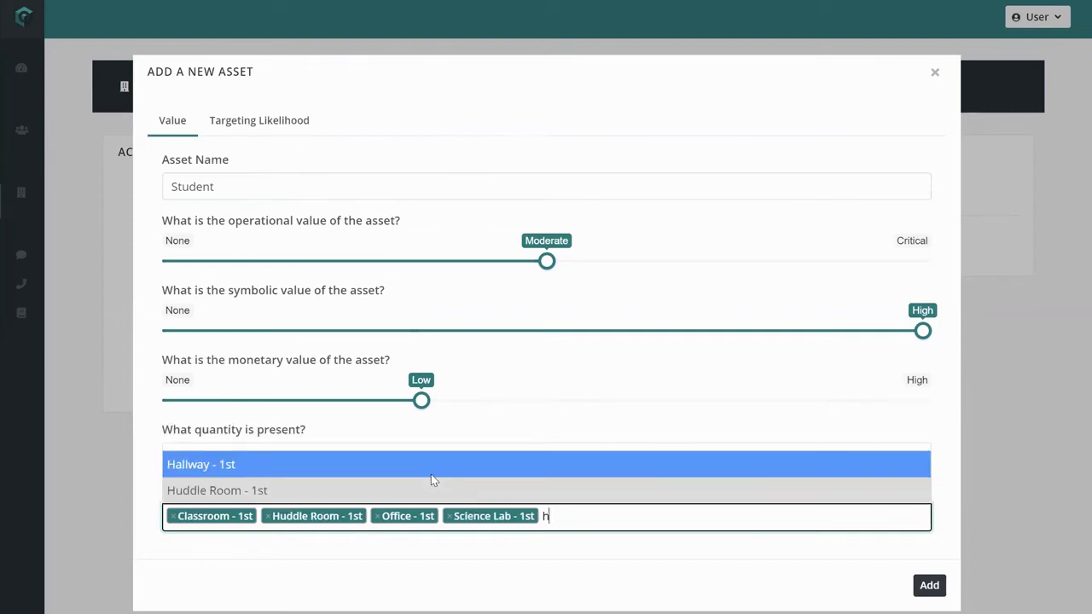
left_click(431, 482)
type("lou")
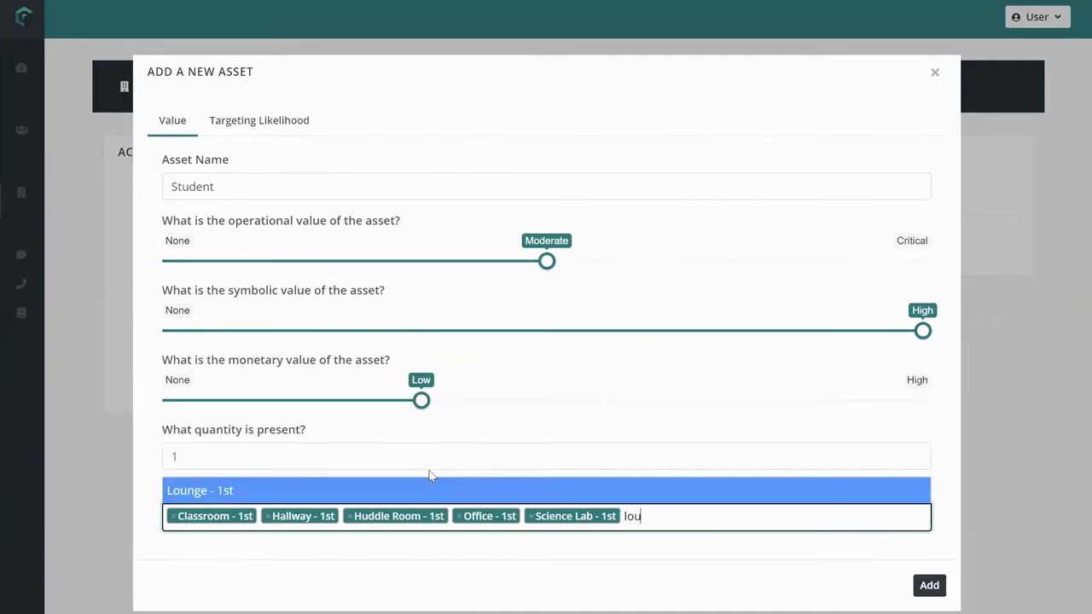
left_click(431, 488)
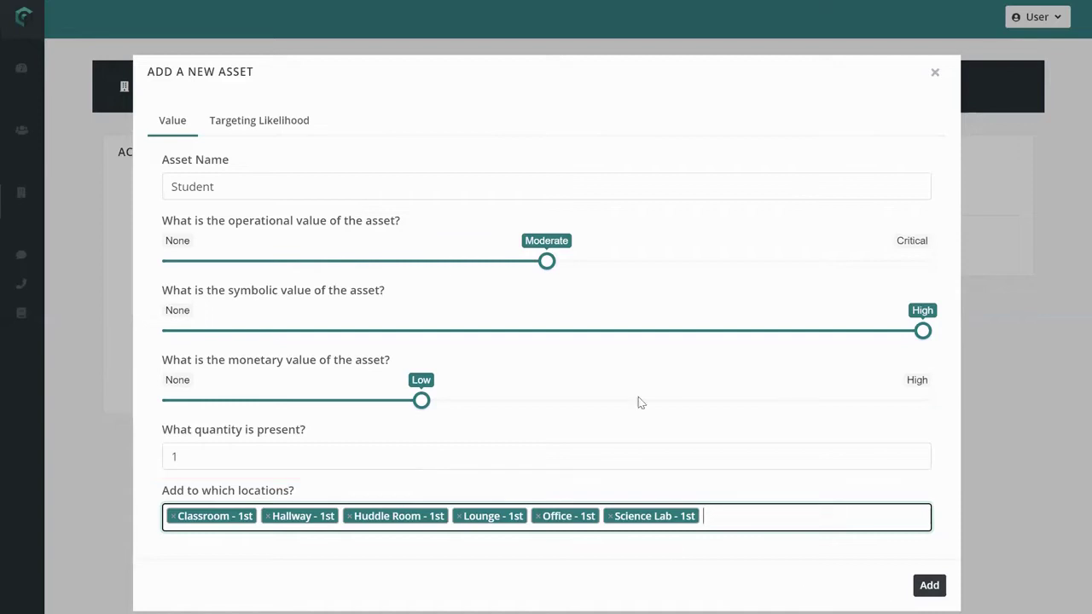
Rate Student targeting likelihood: Assault Moderate; Arson, Burglary, Sabotage, Theft, Vandalism, Vehicle Ramming None.
left_click(256, 121)
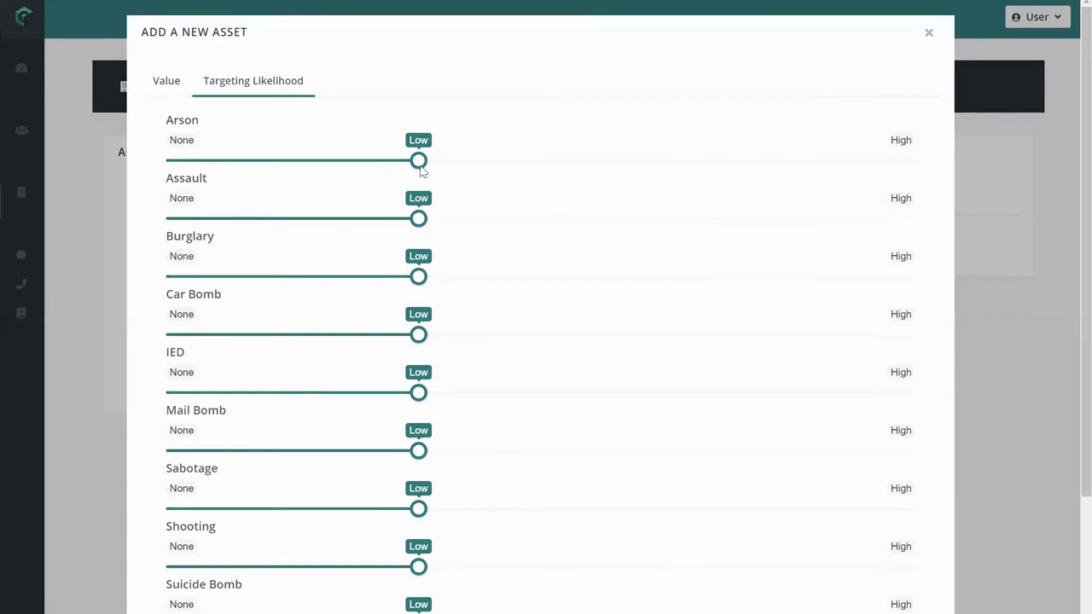
left_click(214, 165)
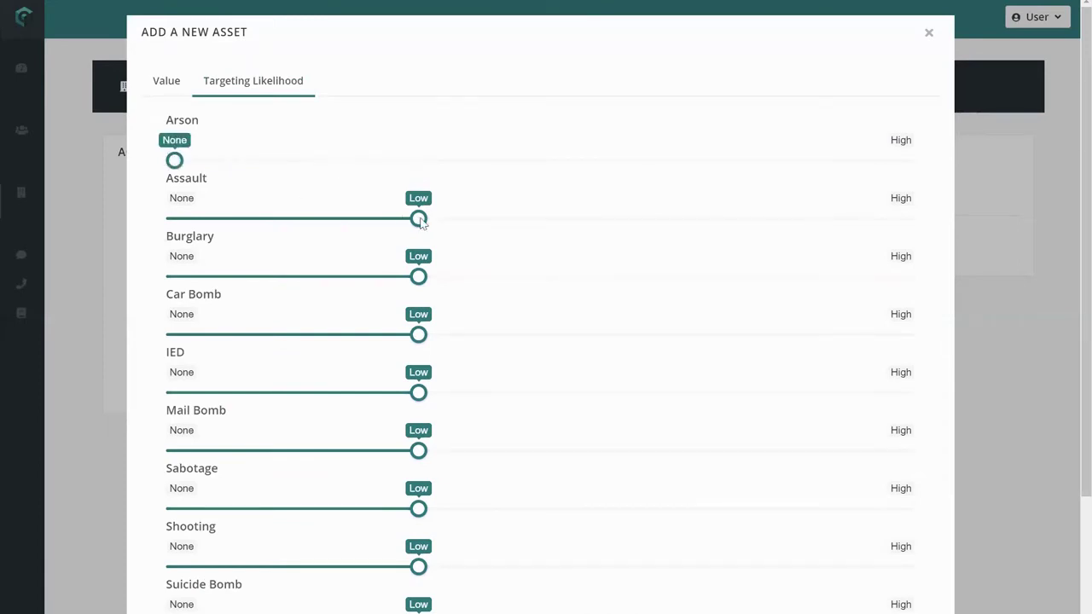
left_click(662, 219)
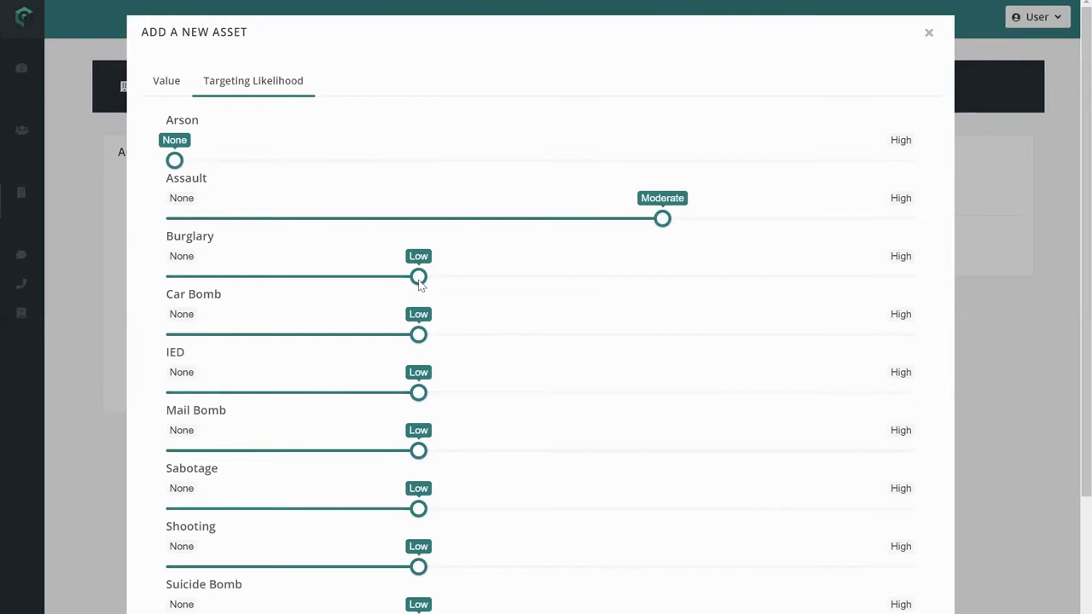
left_click(253, 277)
scroll(389, 370, "down", 2)
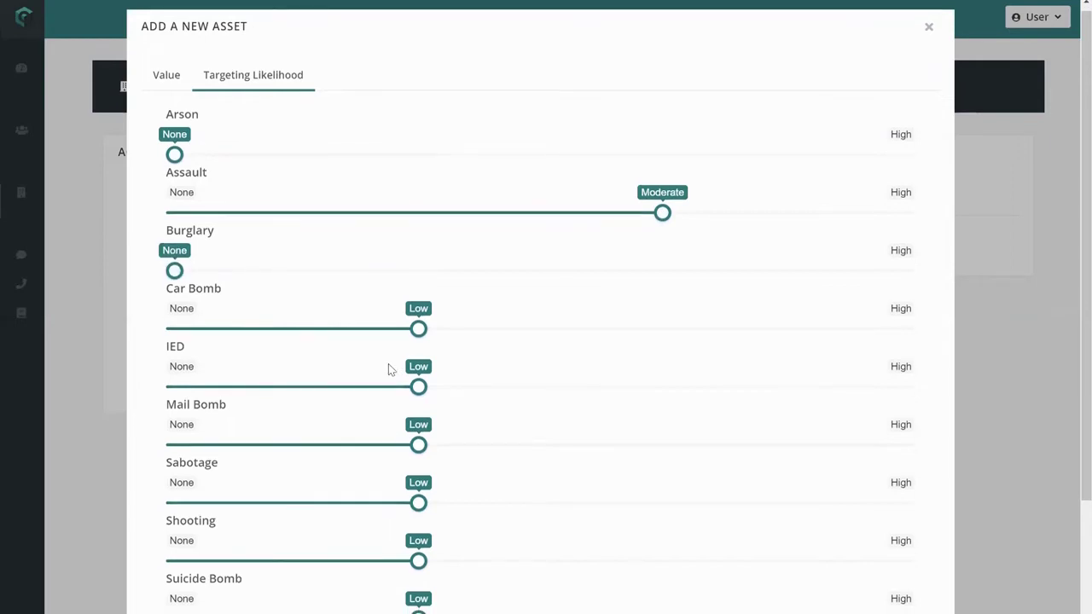
scroll(389, 368, "down", 1)
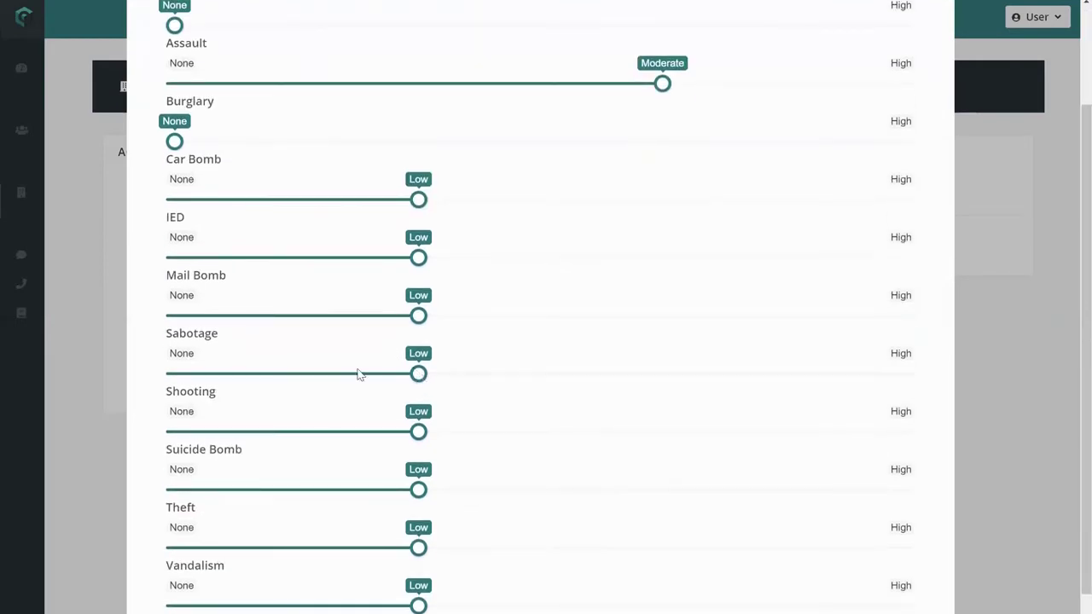
left_click(249, 373)
scroll(359, 477, "down", 2)
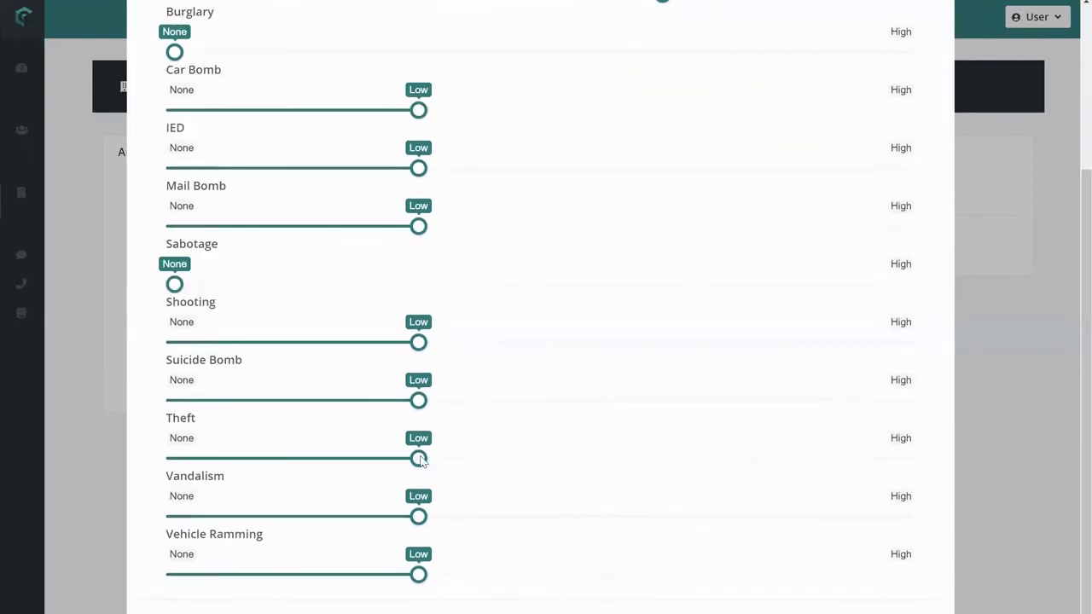
left_click(176, 458)
left_click(259, 518)
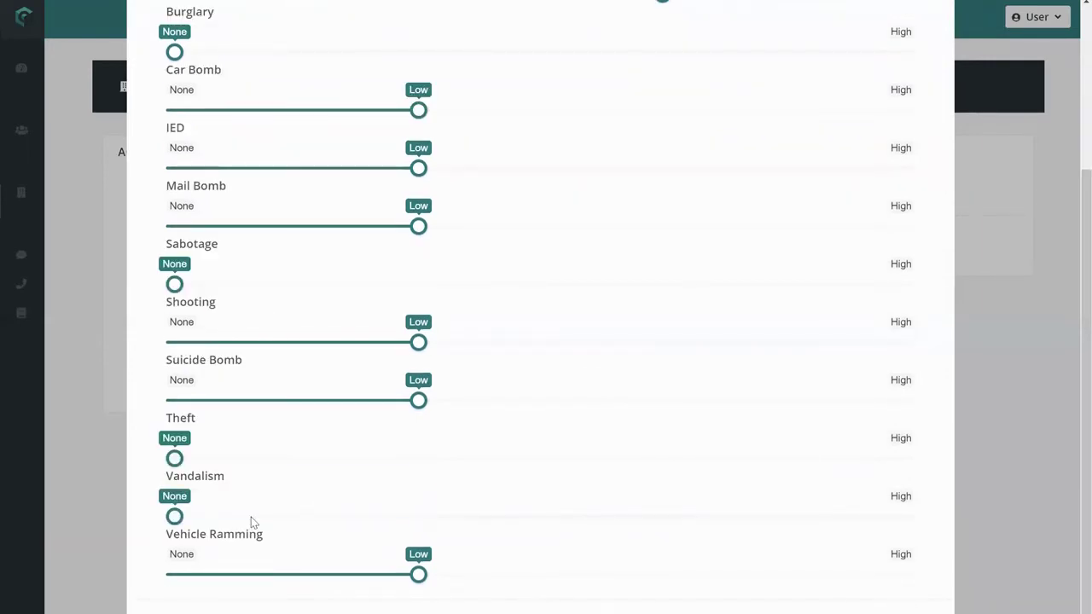
left_click(282, 575)
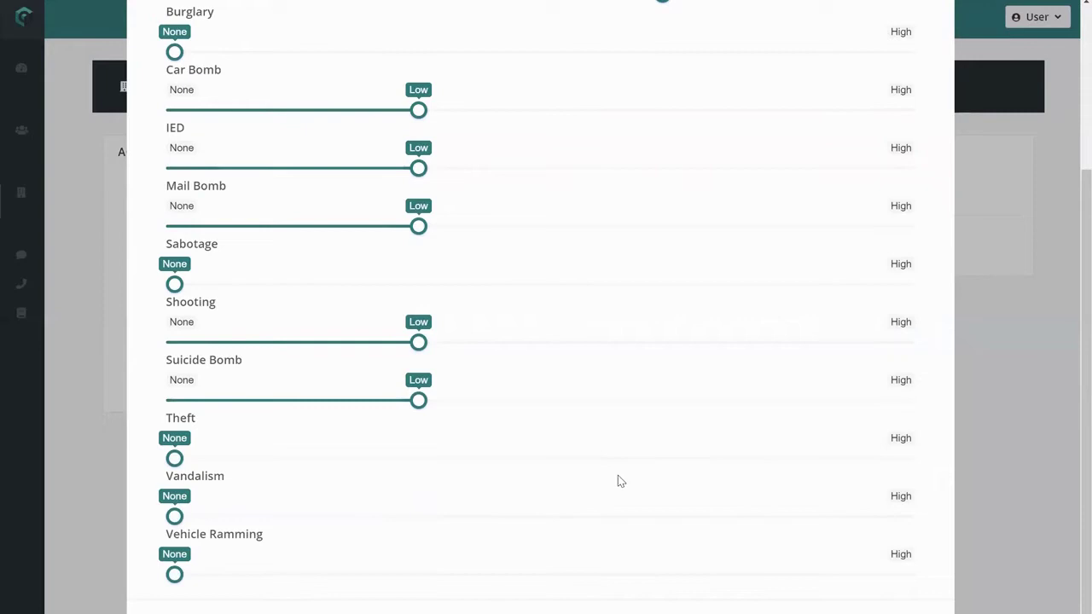
scroll(618, 475, "up", 5)
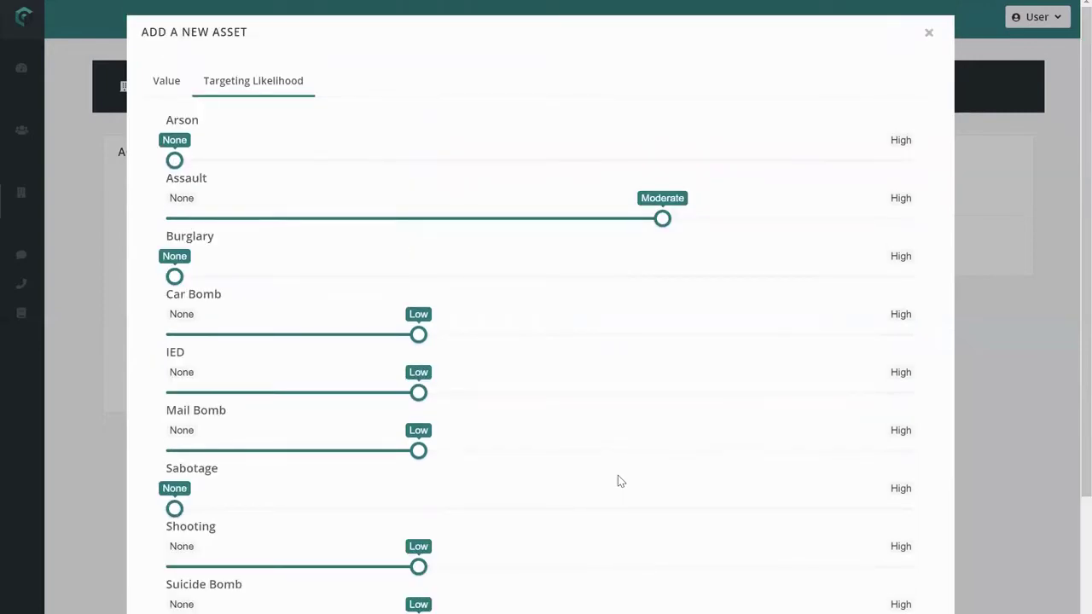
Save the Student asset from the Value tab, raising the Quill Score to 170.
left_click(165, 81)
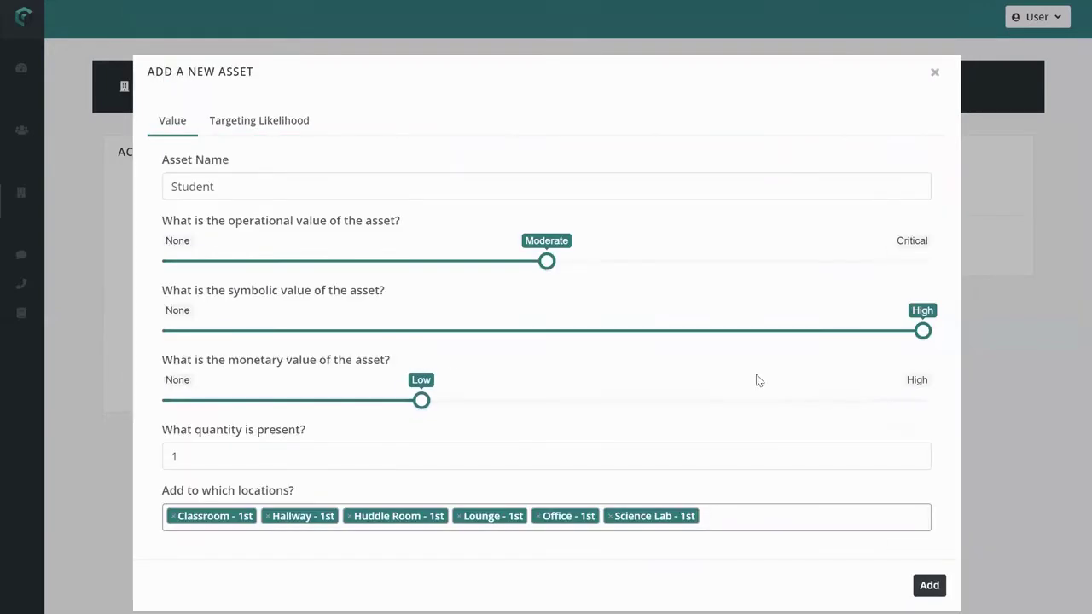
left_click(928, 587)
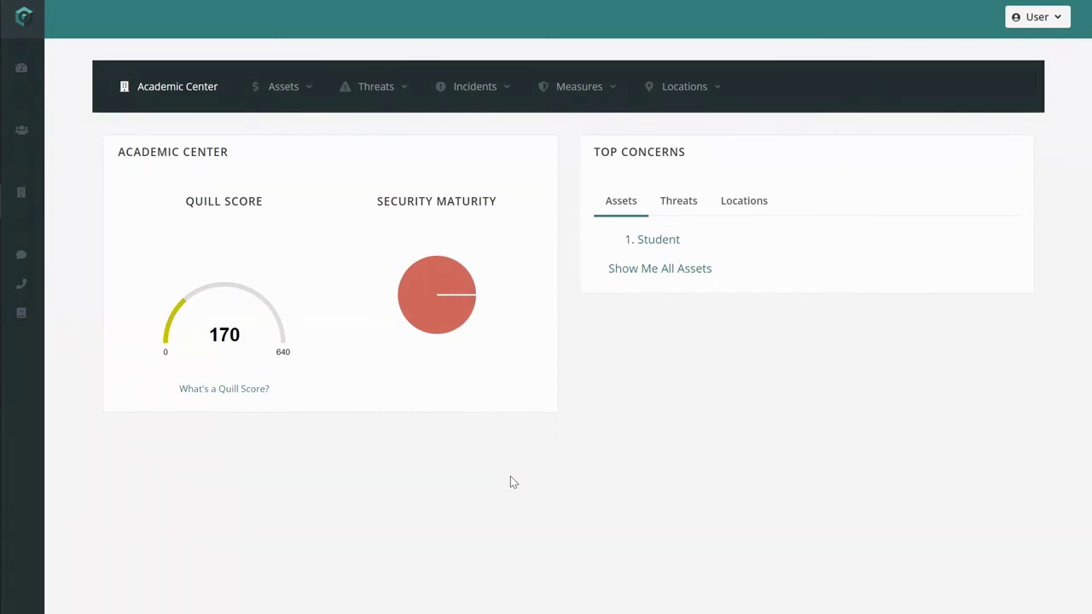
mouse_move(426, 317)
In the asset list, change the Classroom Student asset's quantity from 1 to 20 and save.
left_click(277, 90)
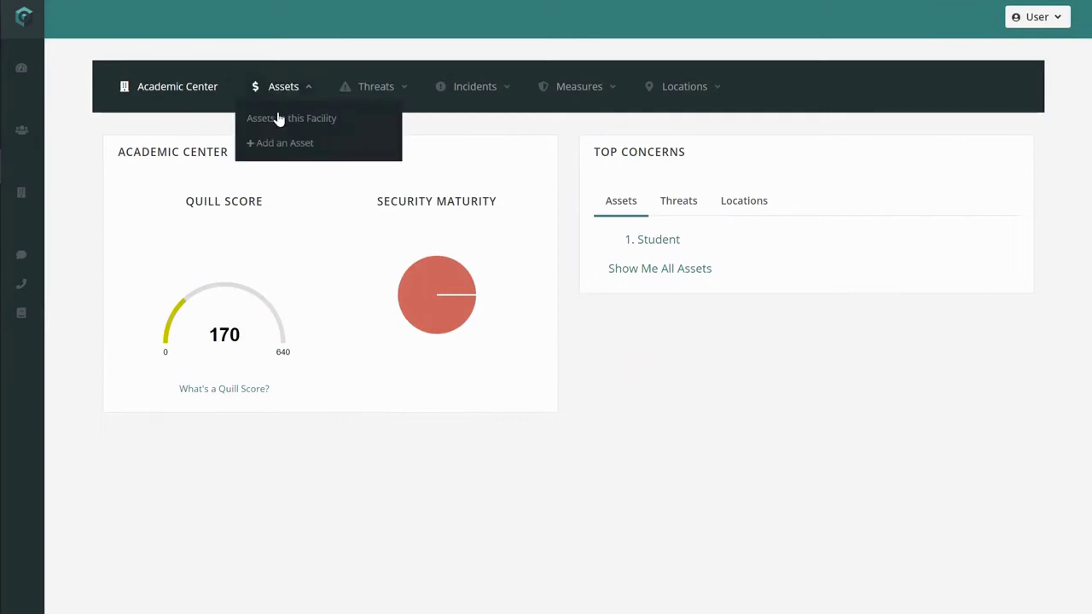
left_click(279, 124)
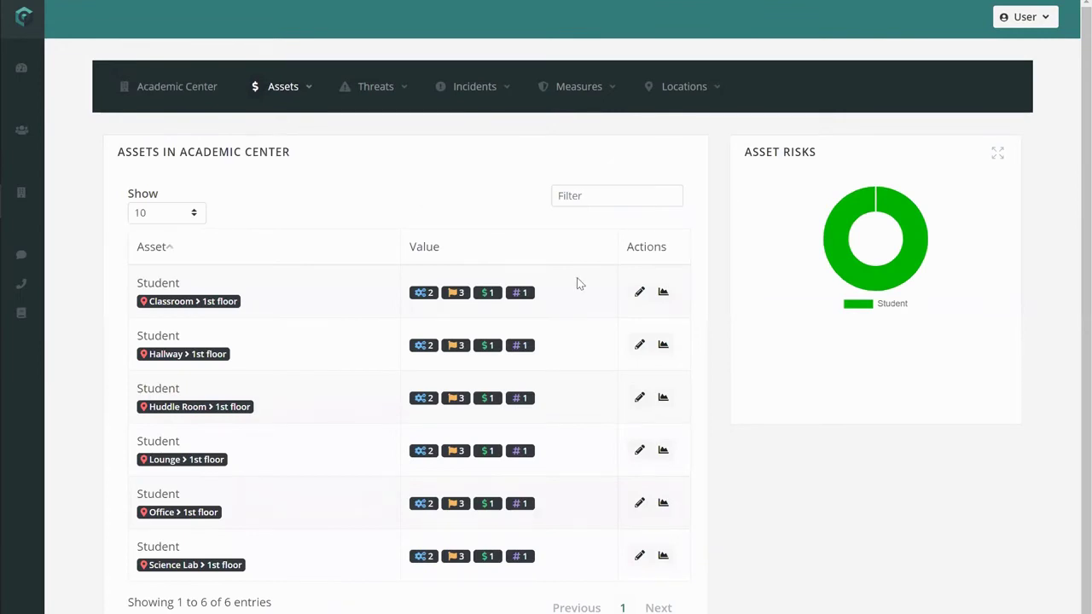
left_click(640, 293)
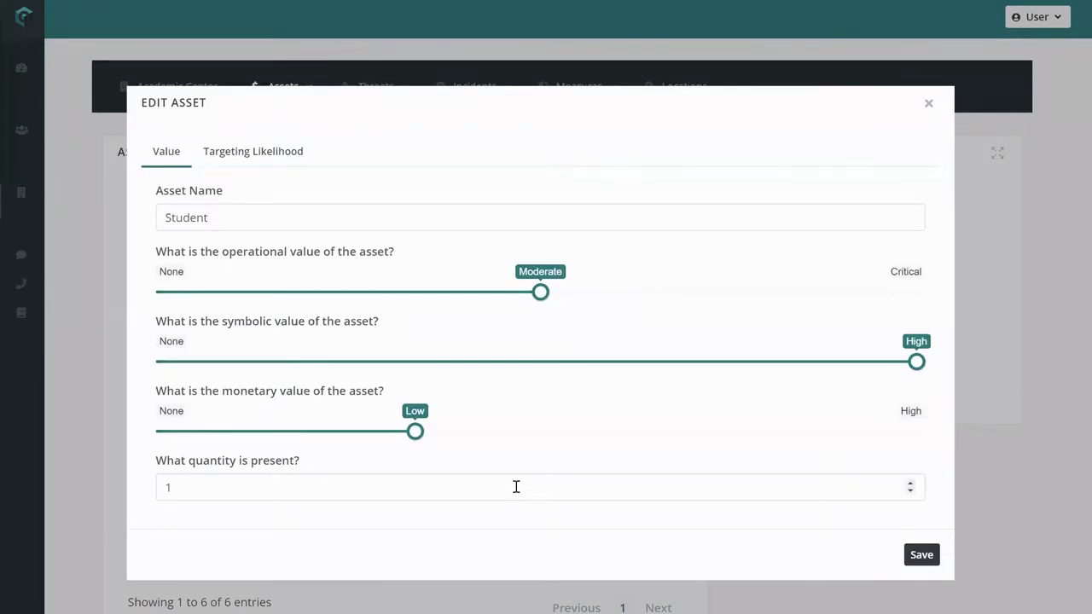
left_click(516, 486)
key("BackSpace")
type("20")
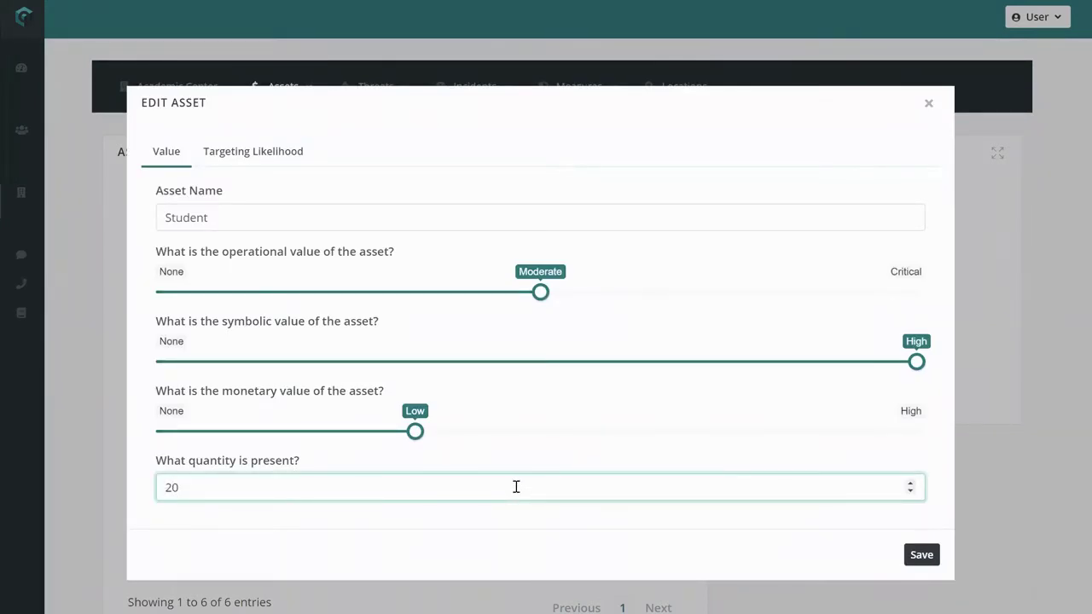
key("Tab")
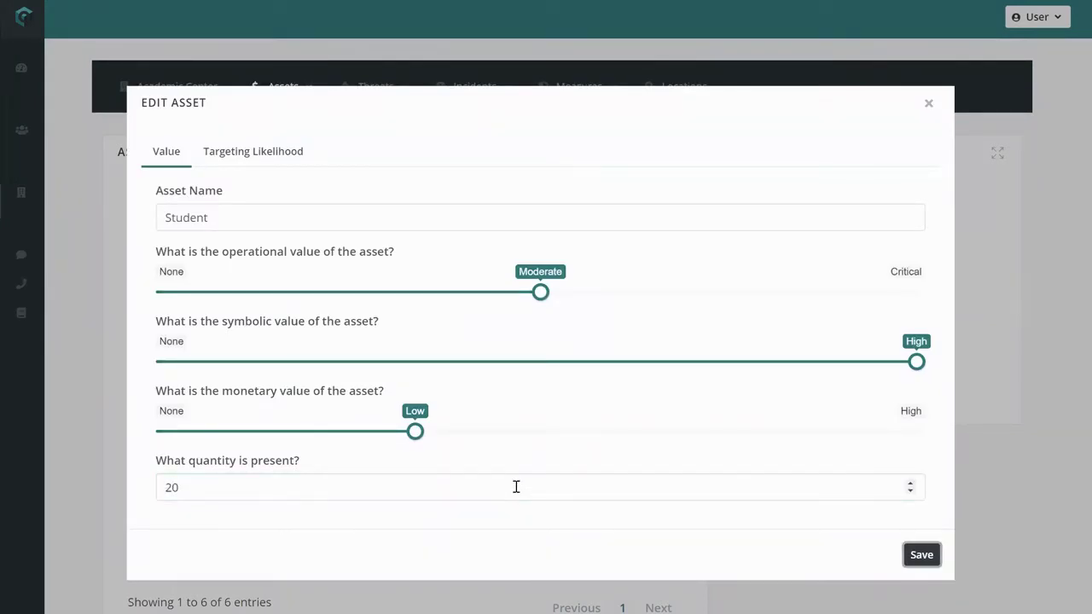
left_click(922, 555)
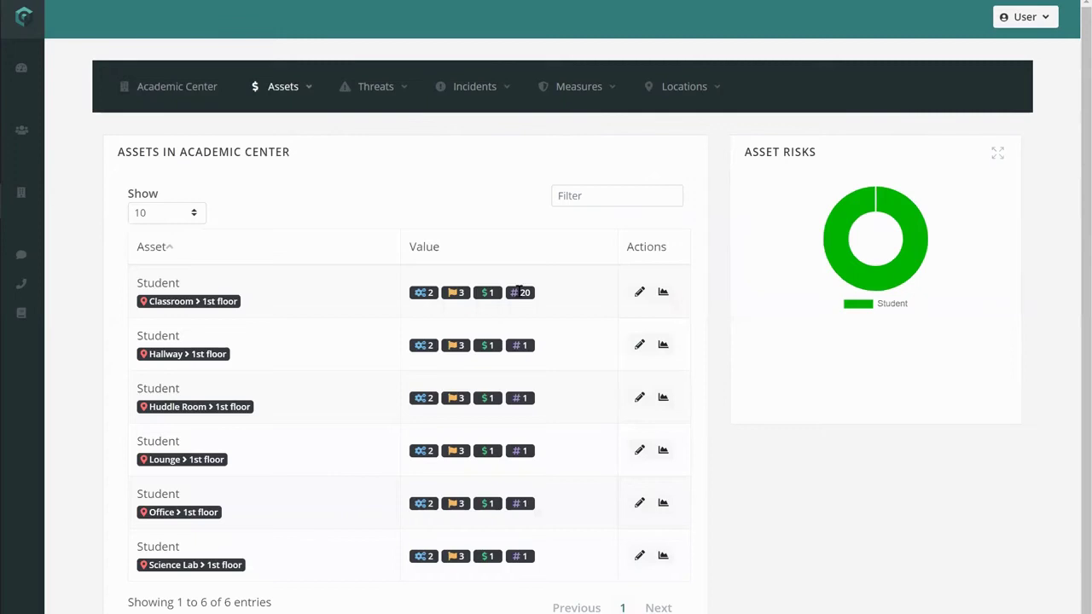
Return to the Academic Center overview, now showing a Quill Score of 190.
left_click(182, 89)
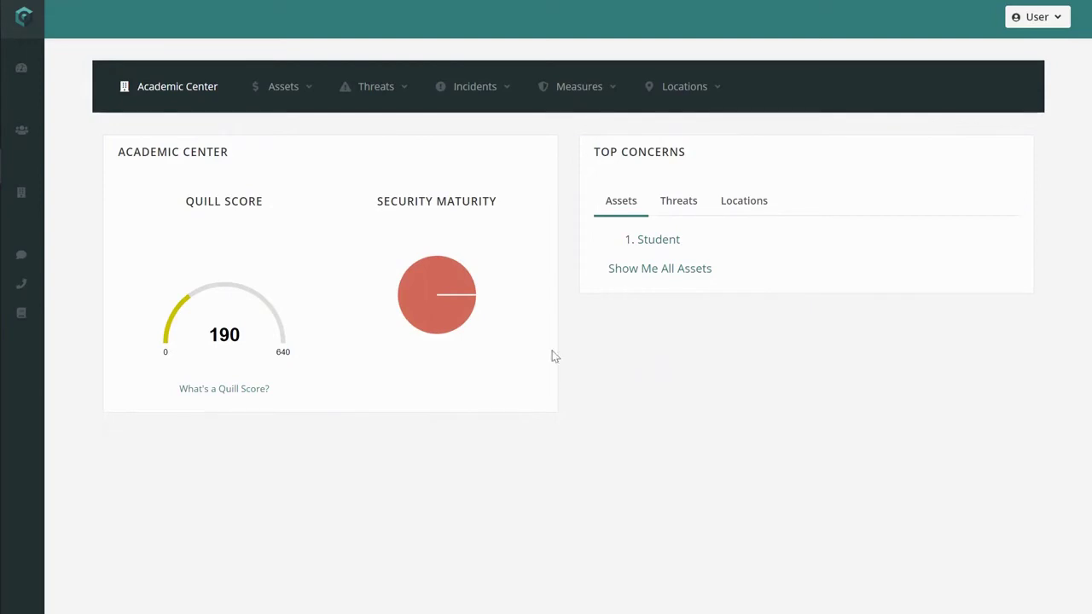
mouse_move(436, 301)
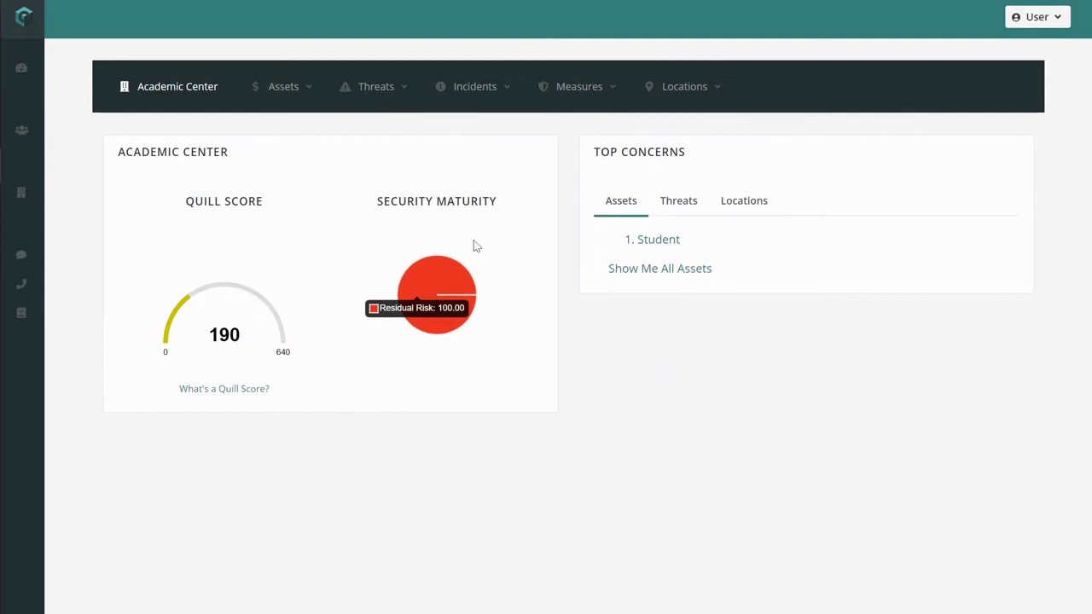
Enable Credential Management requiring staff ID display and Evacuation Drills with monthly shelter-in-place drills.
left_click(560, 98)
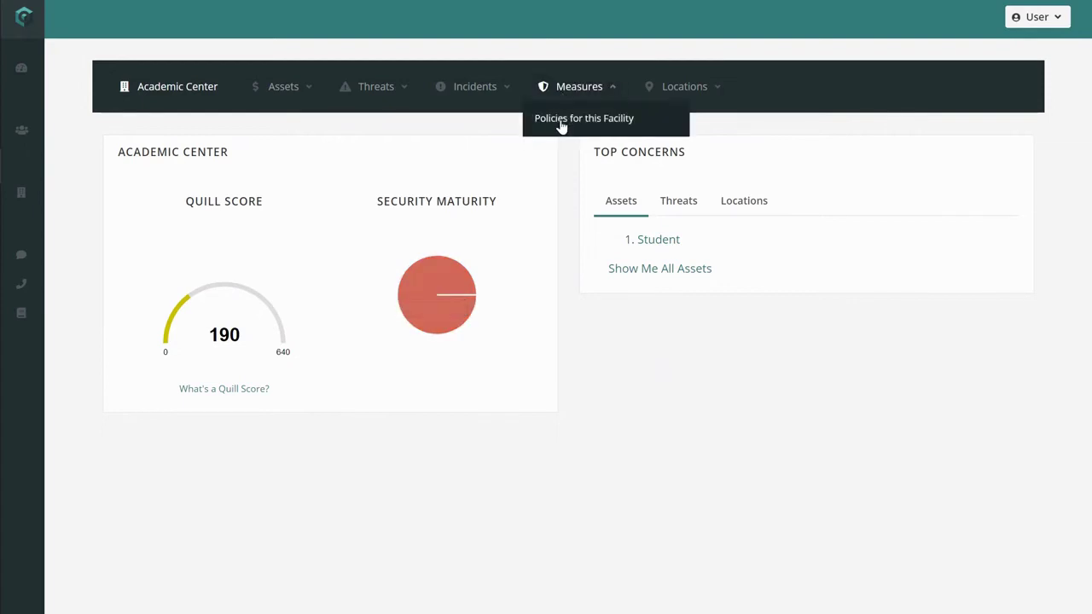
left_click(561, 125)
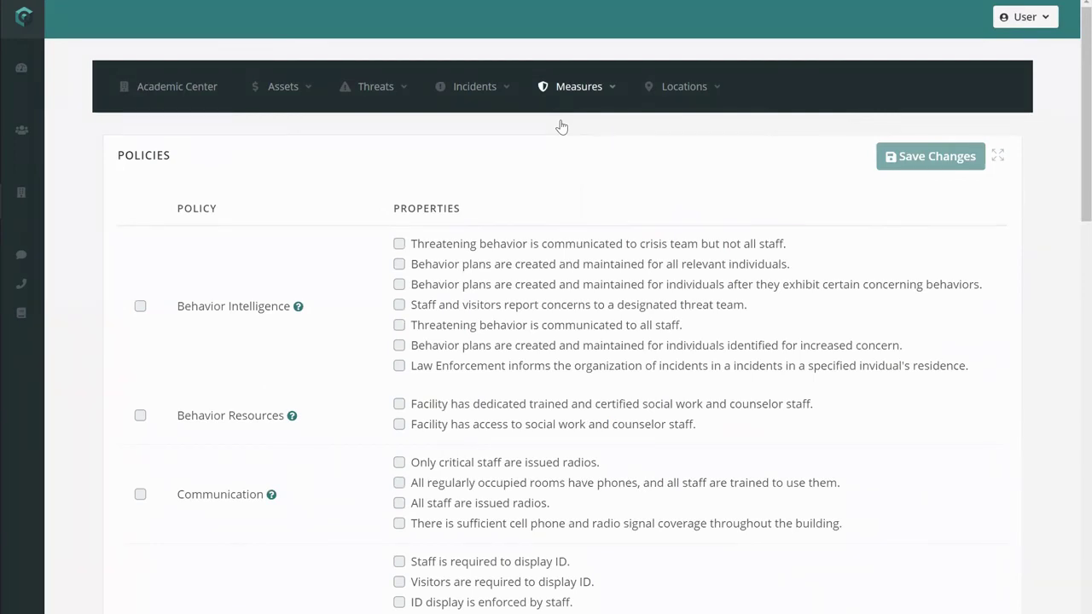
scroll(561, 127, "down", 4)
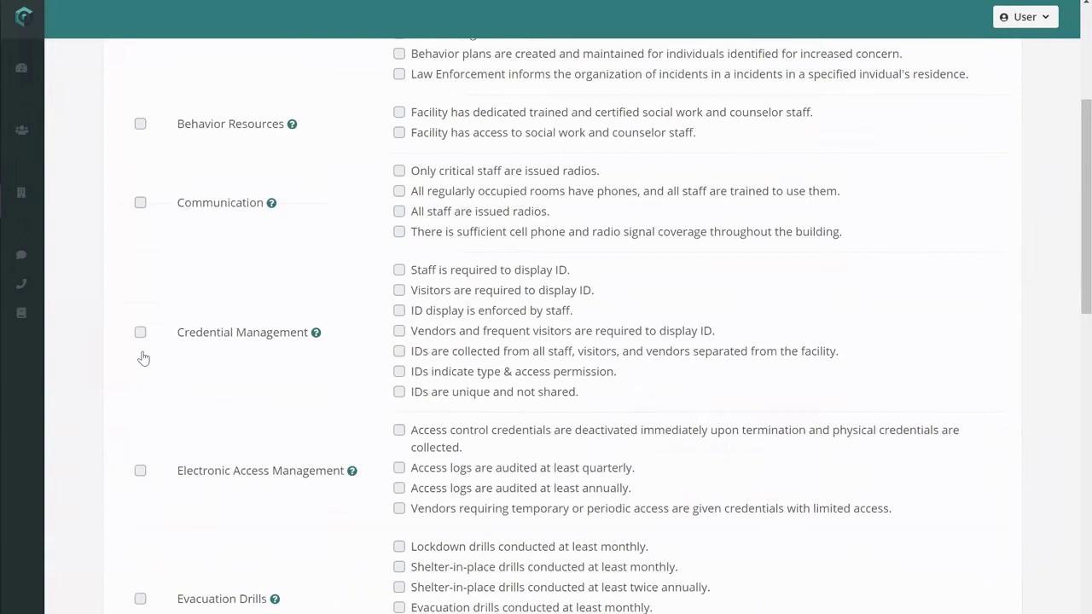
left_click(140, 332)
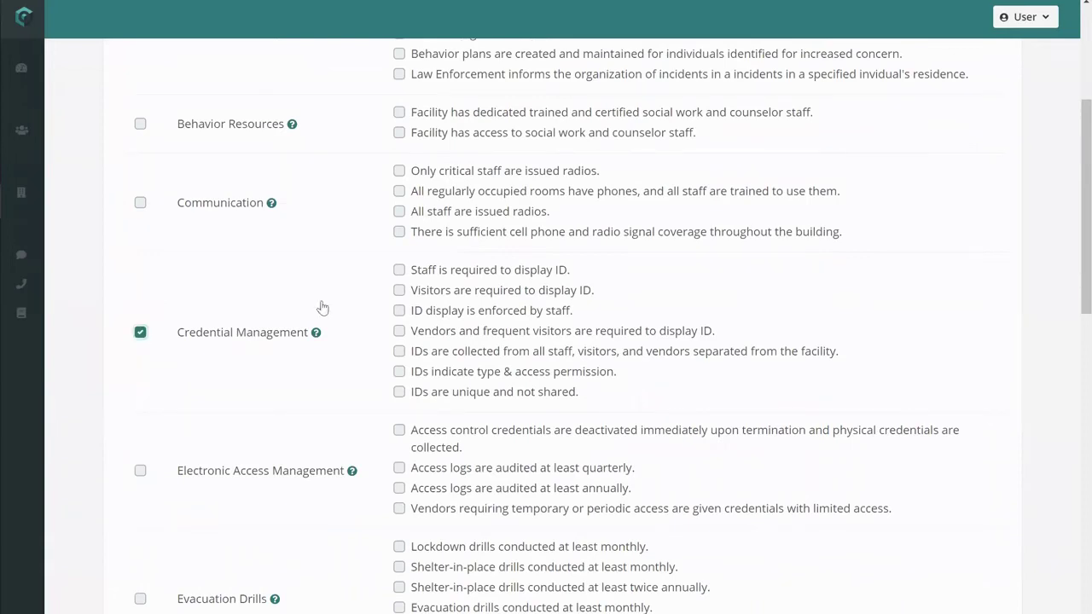
left_click(399, 270)
scroll(288, 390, "down", 3)
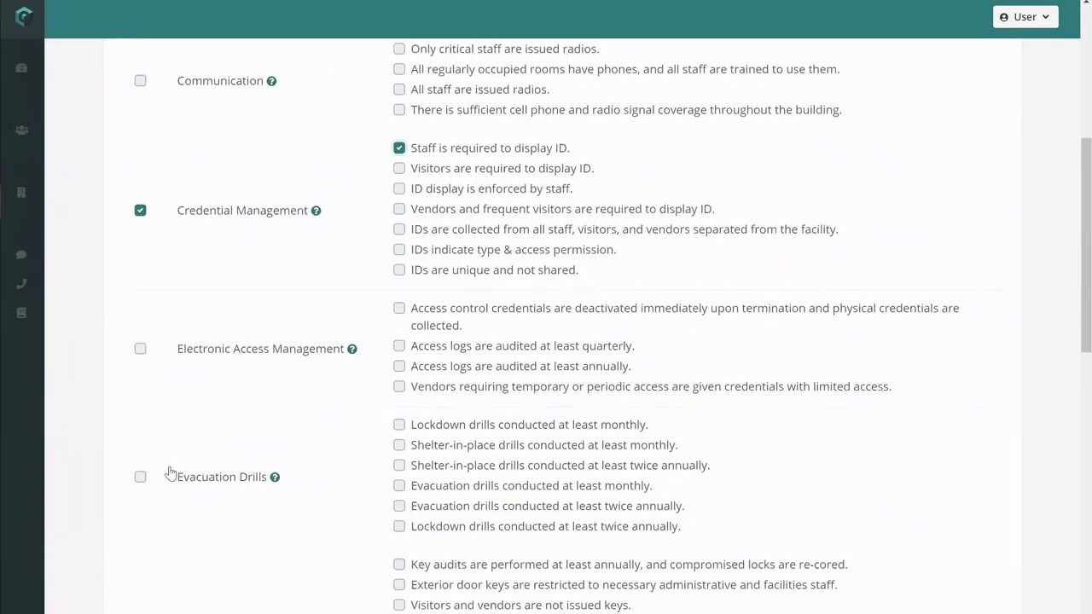
left_click(140, 476)
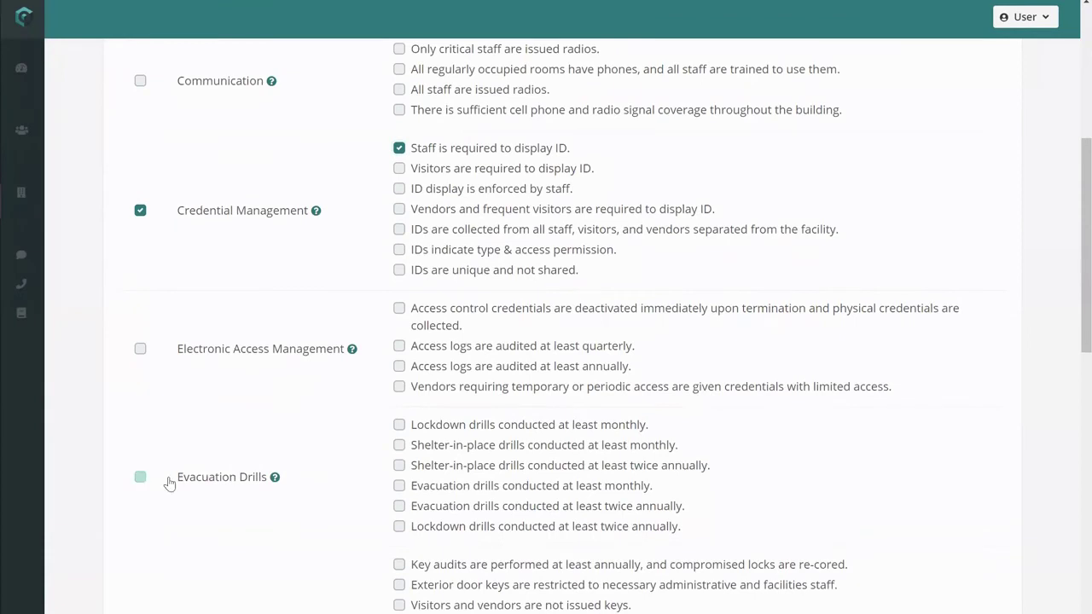
left_click(400, 446)
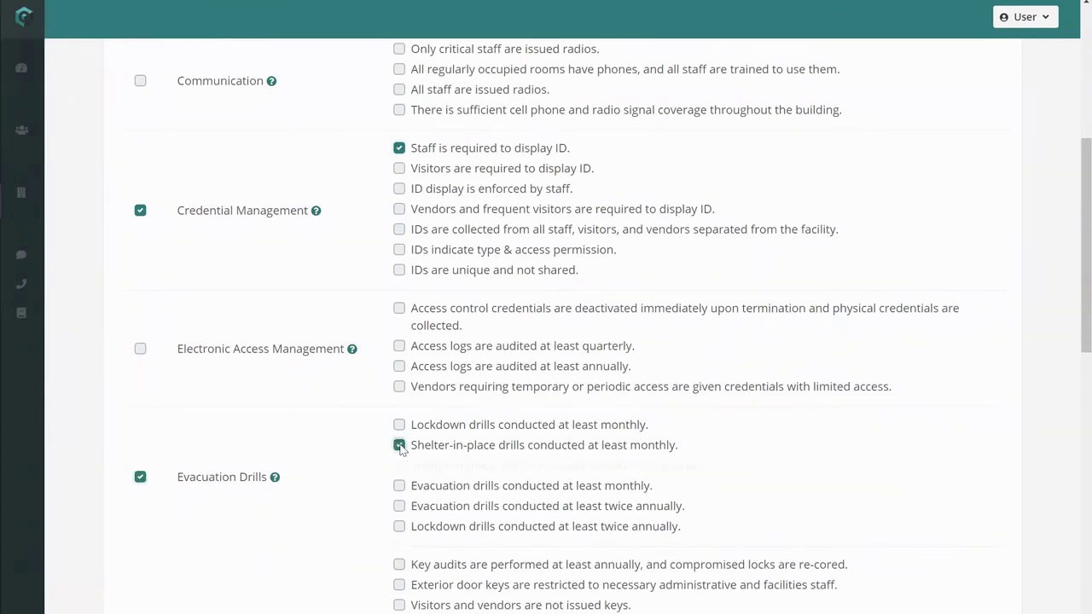
Enable Visitor Management requiring visitors to sign out, then save the policy changes.
scroll(401, 449, "down", 8)
scroll(401, 448, "down", 3)
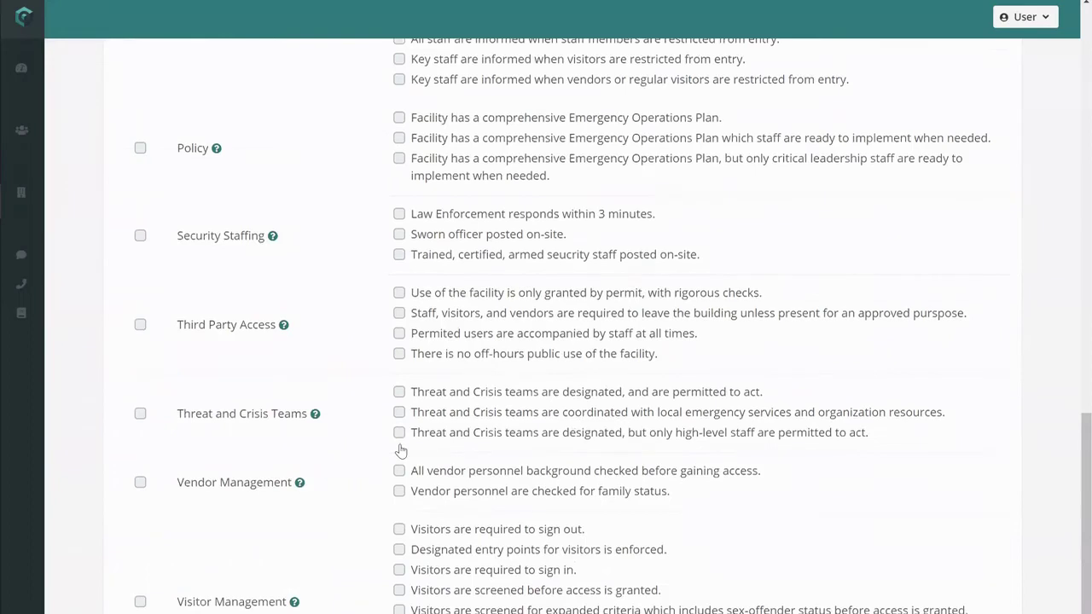
left_click(140, 503)
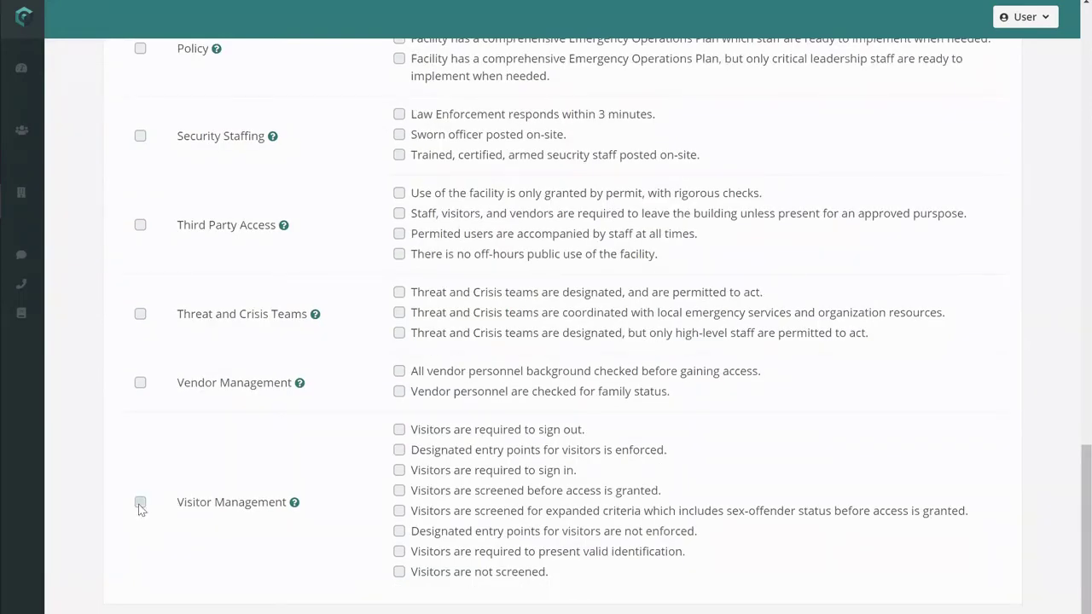
left_click(399, 430)
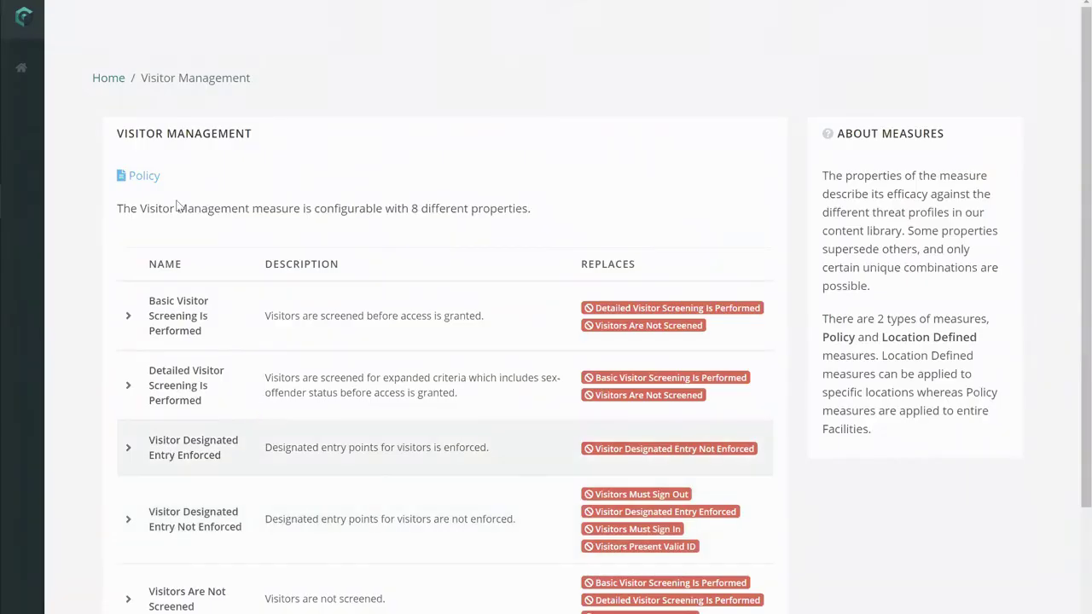
key("alt+Left")
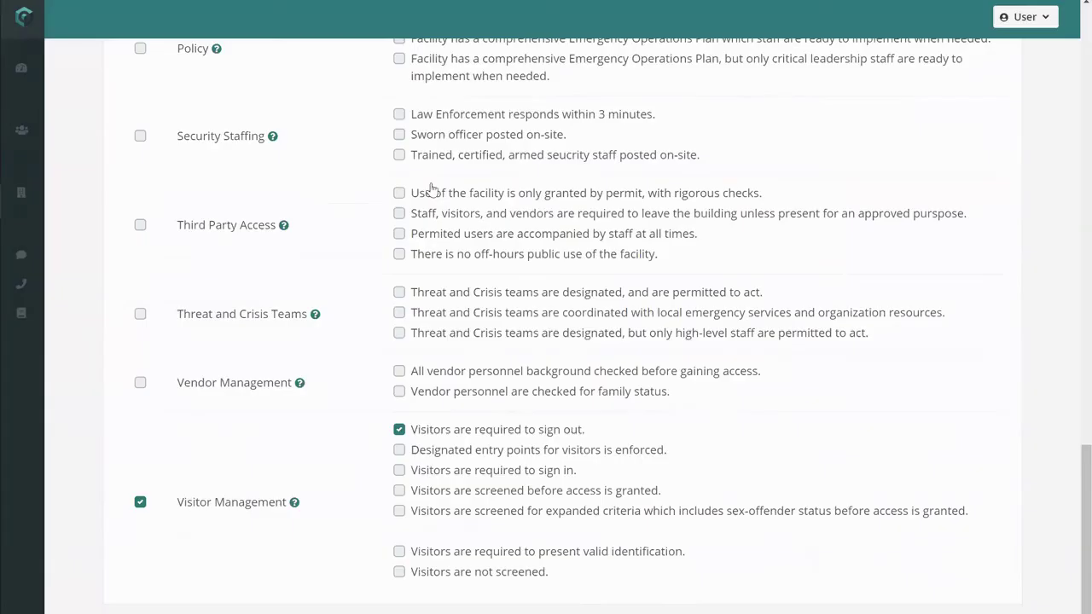
scroll(446, 236, "up", 10)
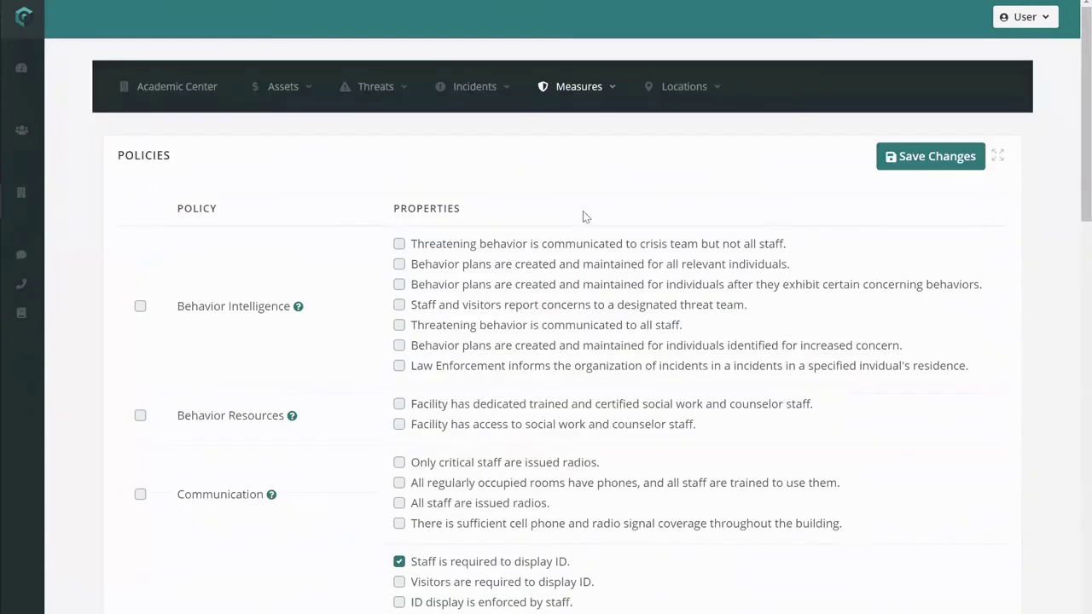
left_click(895, 166)
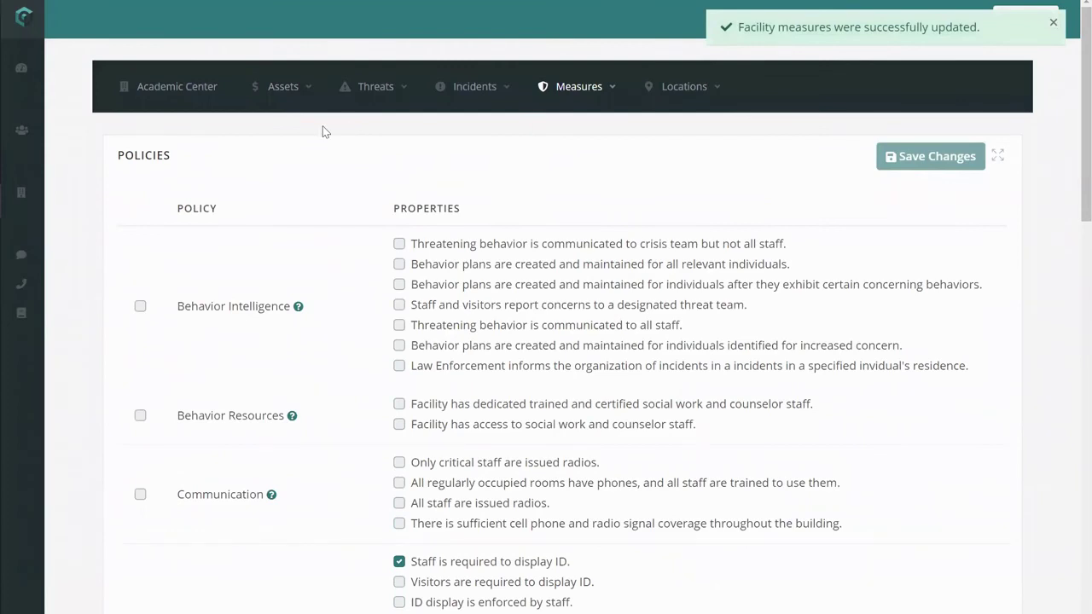
Go back to the overview (score 201) and list top-concern locations, led by Classroom.
left_click(170, 89)
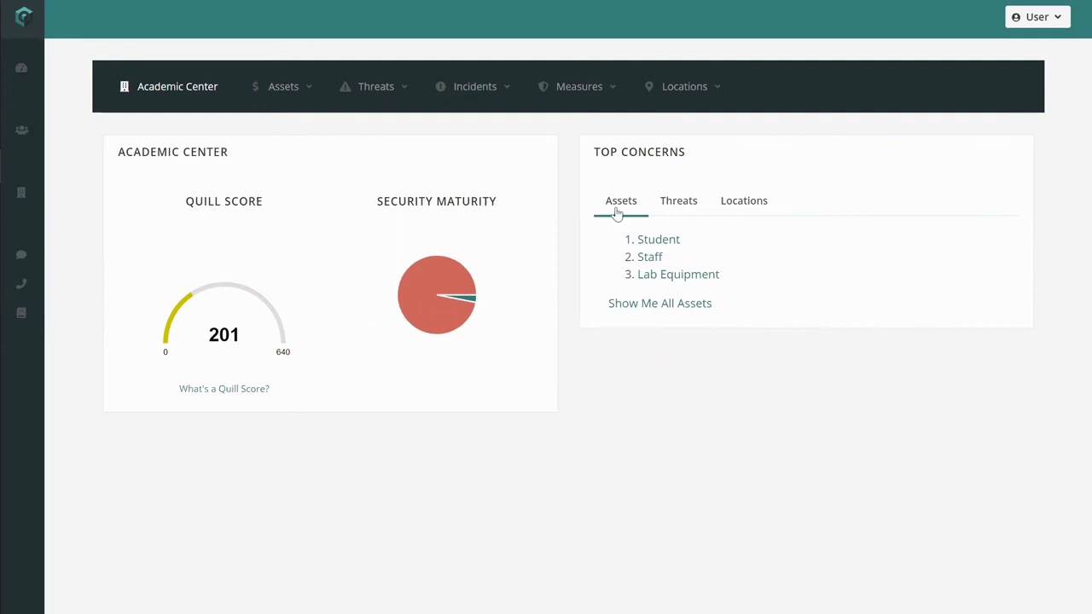
left_click(680, 210)
left_click(744, 210)
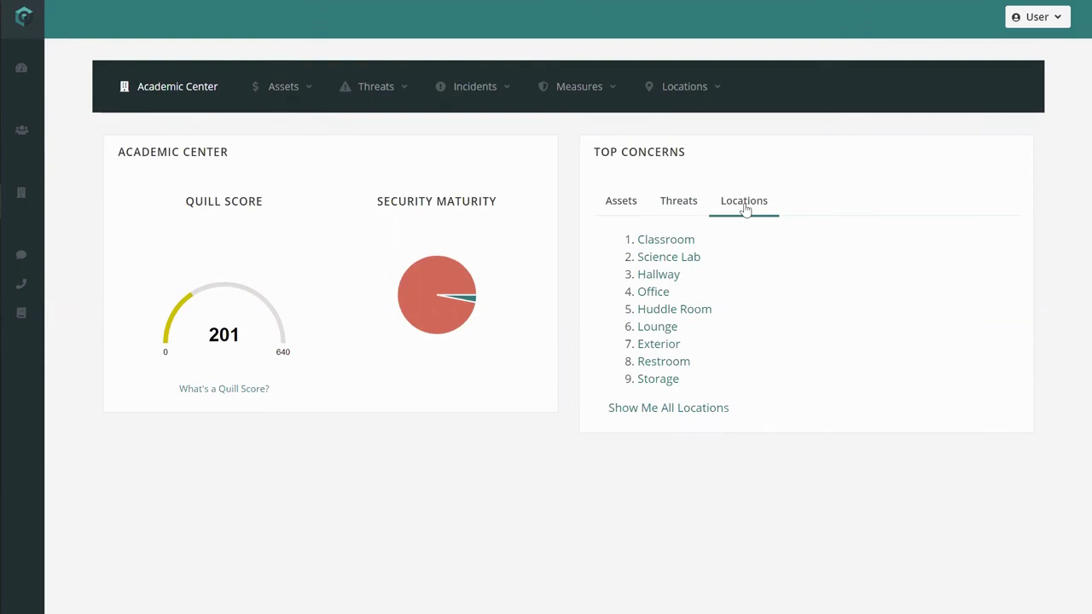
For Classroom, enable Door with self-closing egress and Fire Detection with Sufficient Coverage & Detection.
left_click(686, 241)
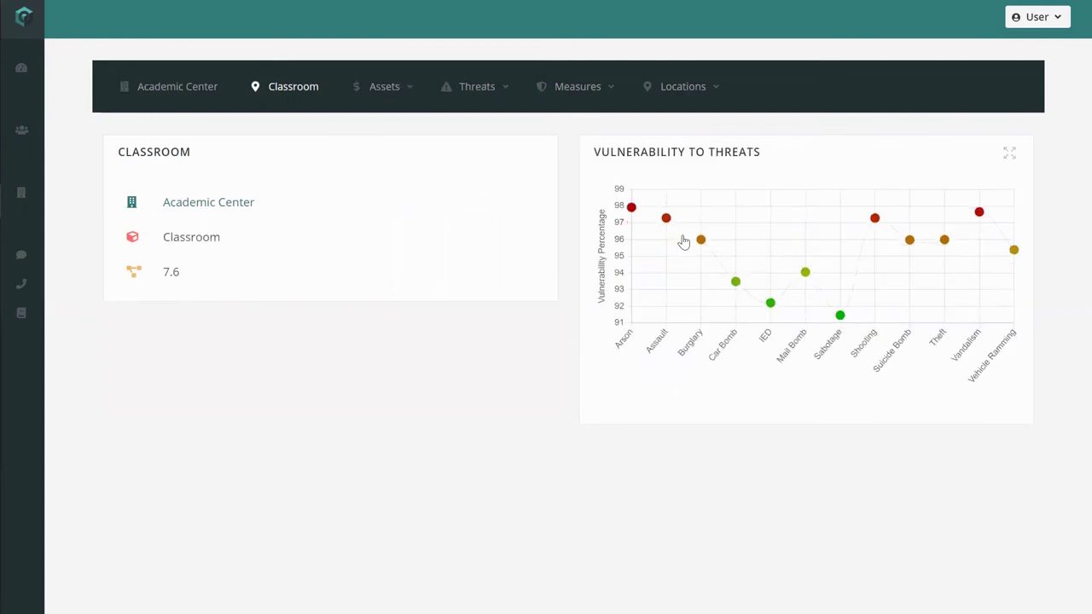
left_click(577, 100)
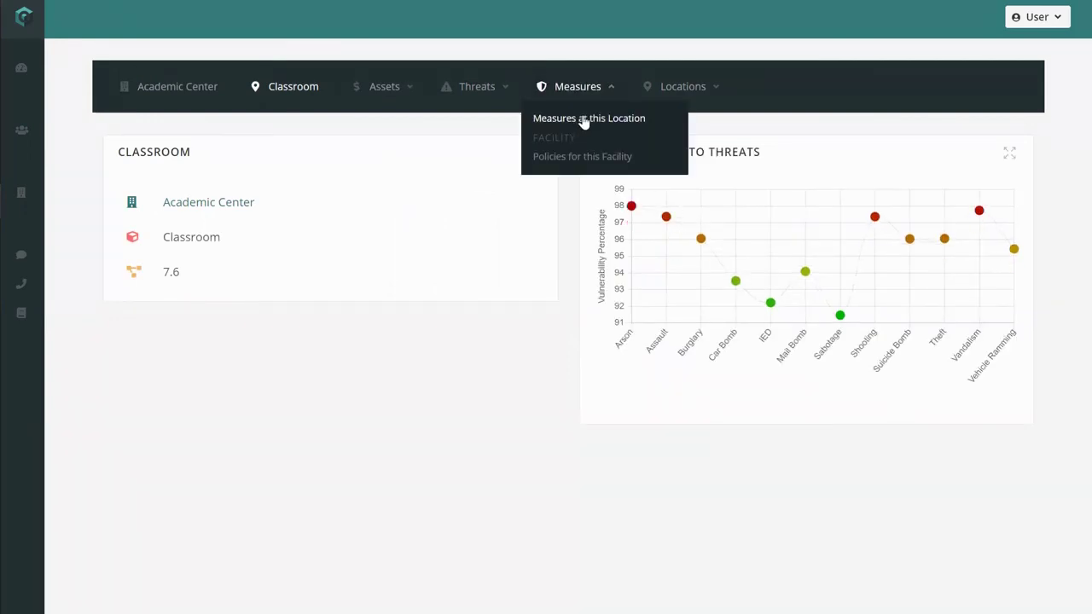
left_click(585, 120)
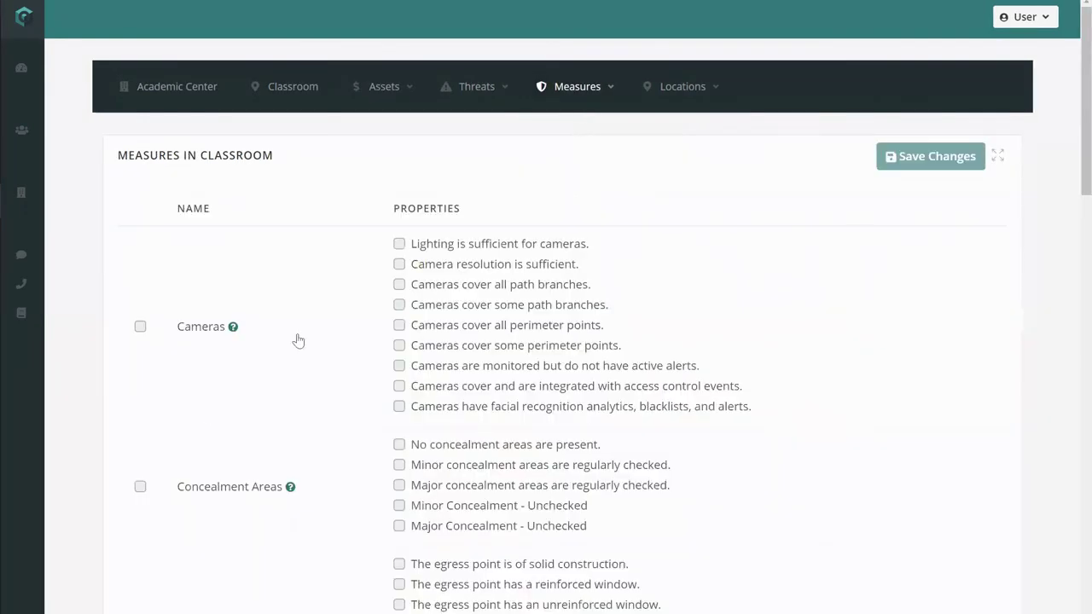
scroll(206, 412, "down", 3)
left_click(140, 431)
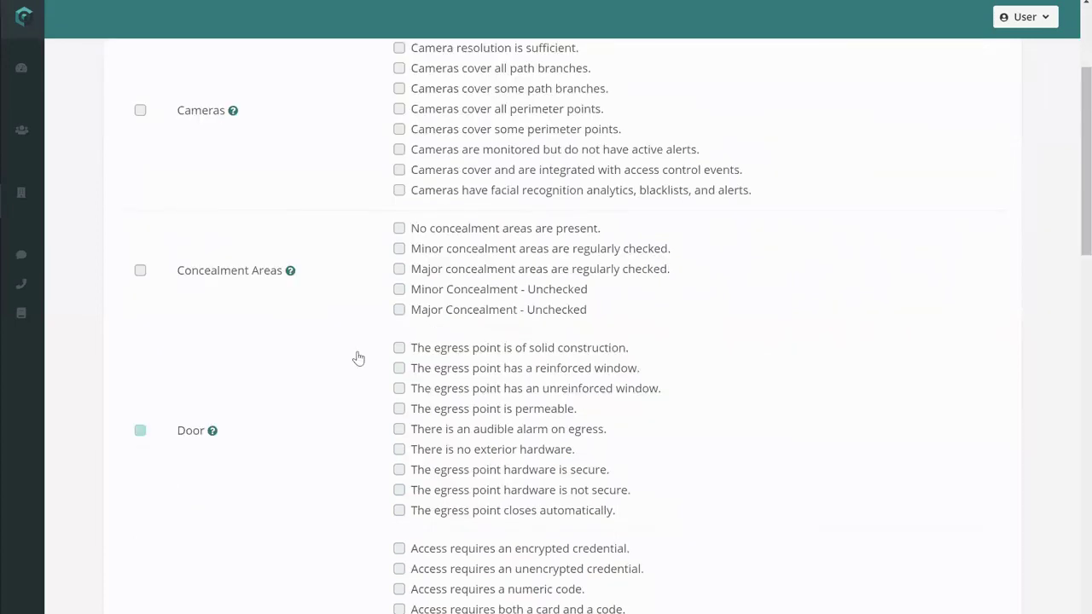
left_click(400, 511)
scroll(397, 512, "down", 5)
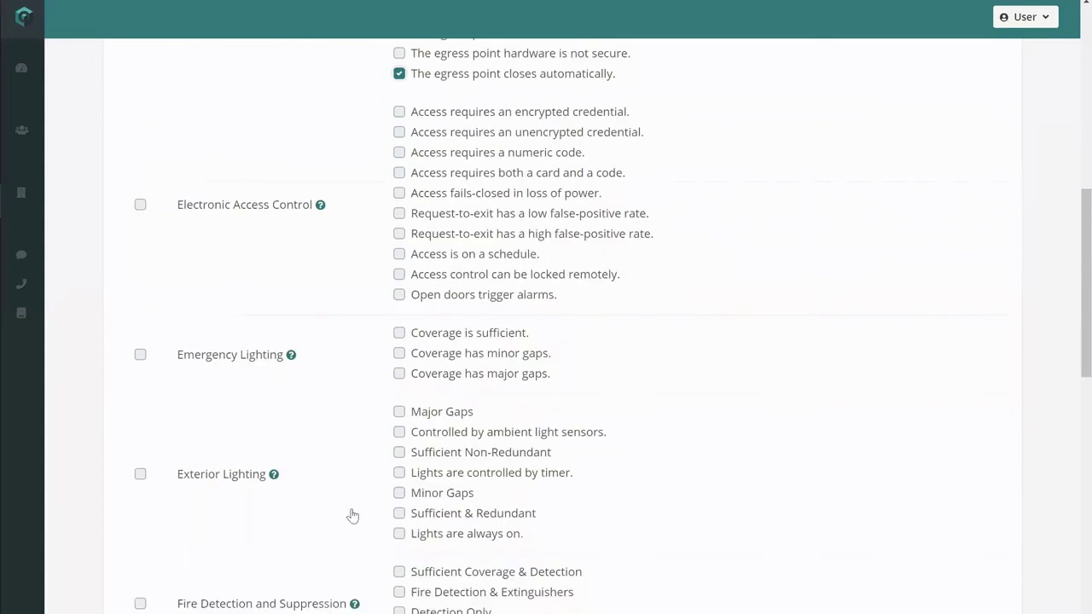
left_click(140, 603)
left_click(399, 573)
Enable Keyed Access Control with master key and anti-pick plate, Windows with Reinforced Glazing, and save.
scroll(401, 577, "down", 6)
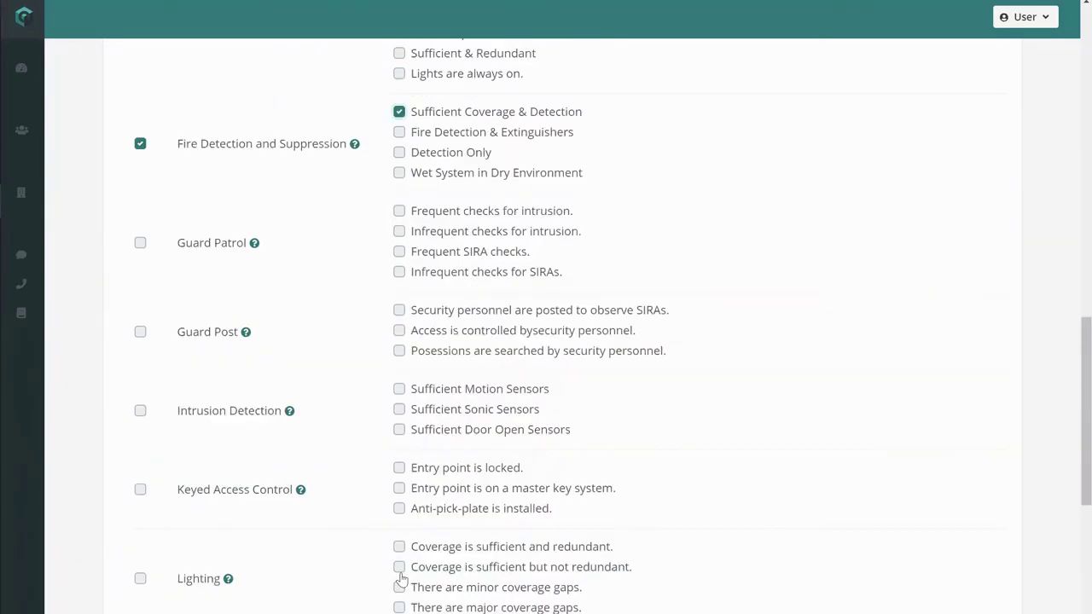
left_click(140, 444)
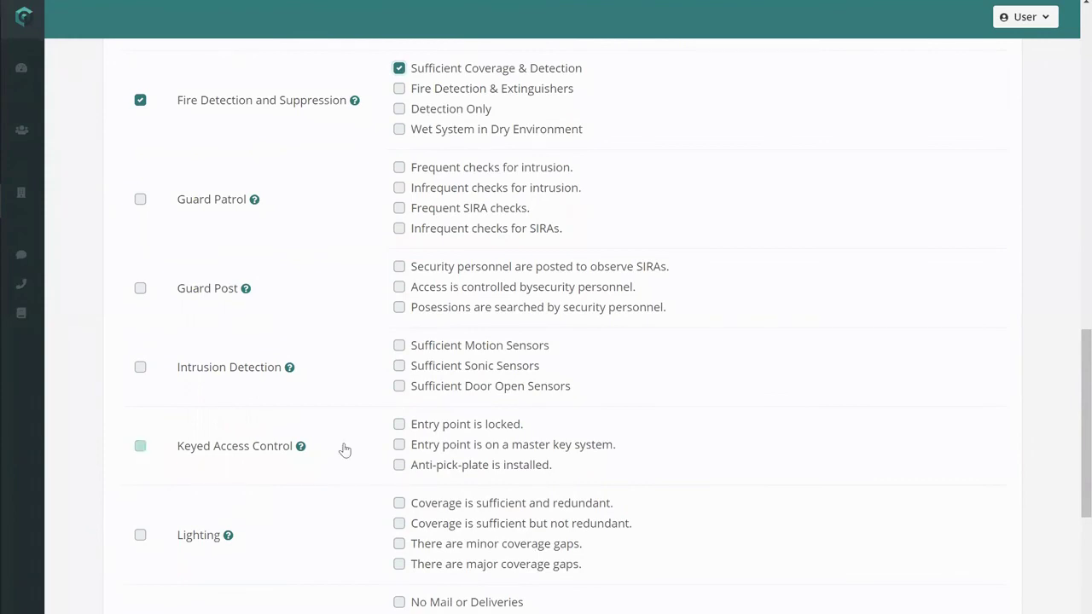
left_click(399, 445)
left_click(399, 465)
scroll(398, 465, "down", 6)
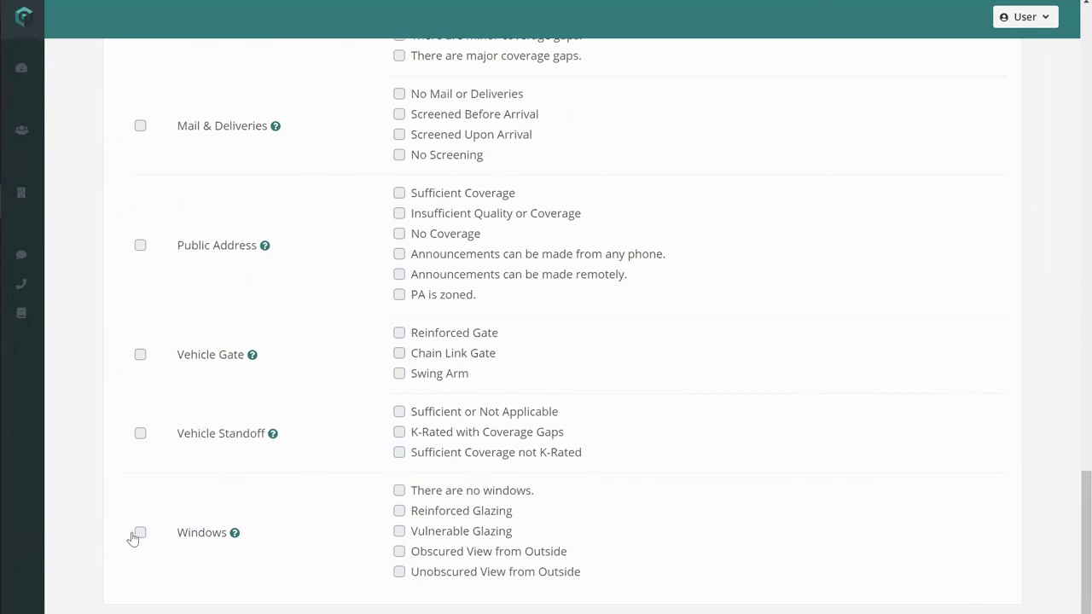
left_click(141, 533)
left_click(399, 511)
scroll(401, 514, "up", 14)
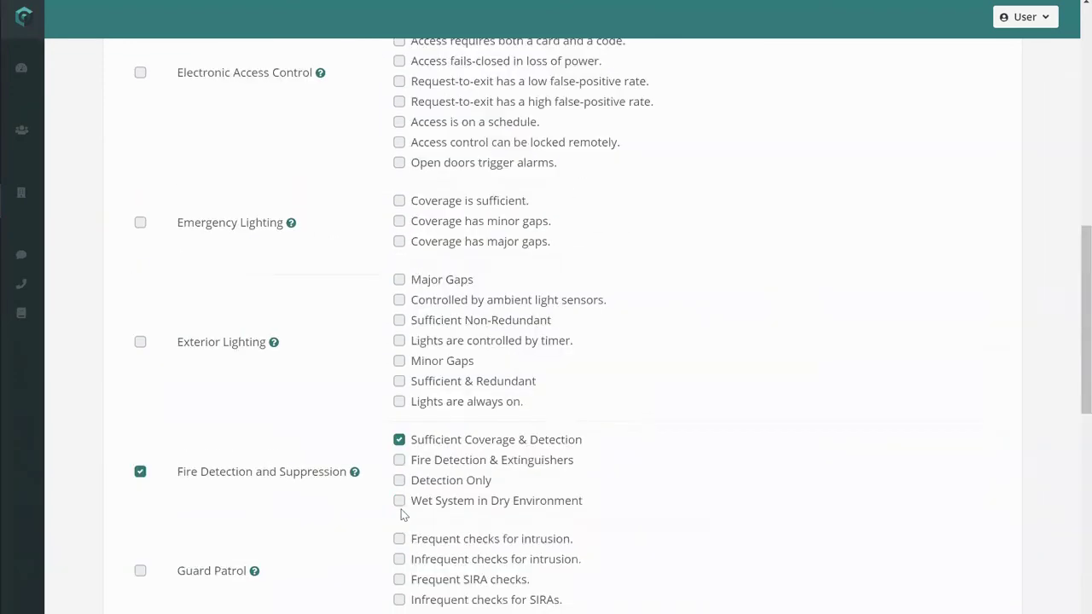
scroll(401, 514, "up", 6)
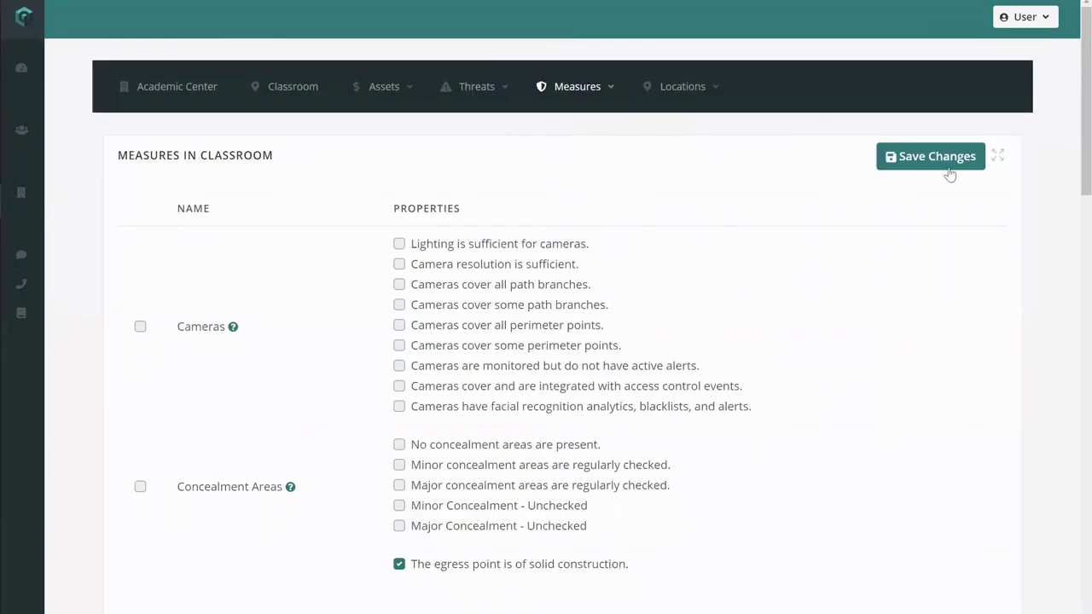
left_click(939, 159)
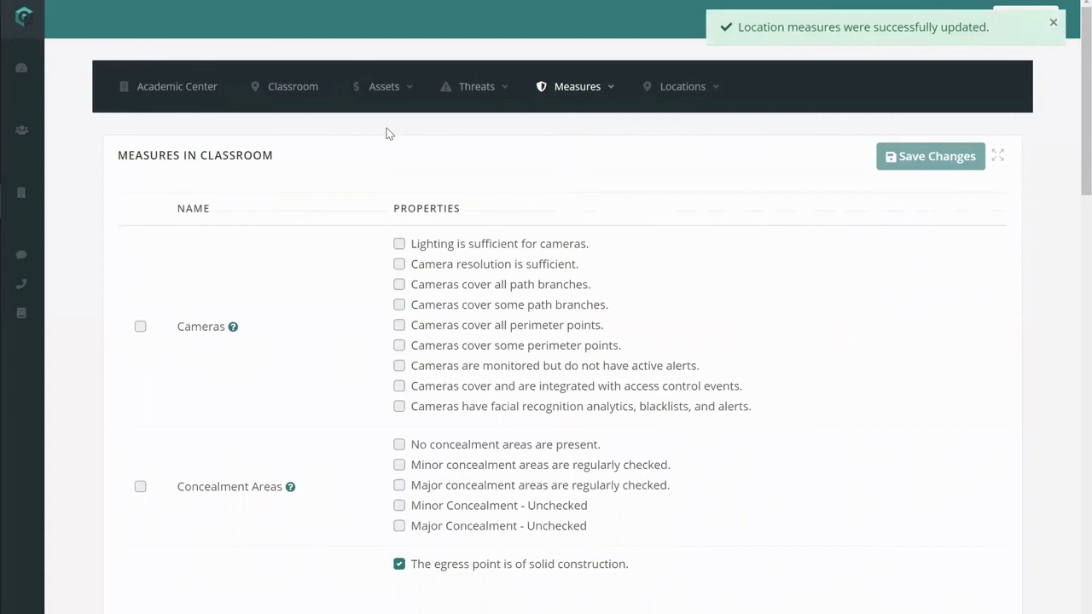
Reload the Academic Center overview to see the updated Quill Score of 184.
left_click(189, 89)
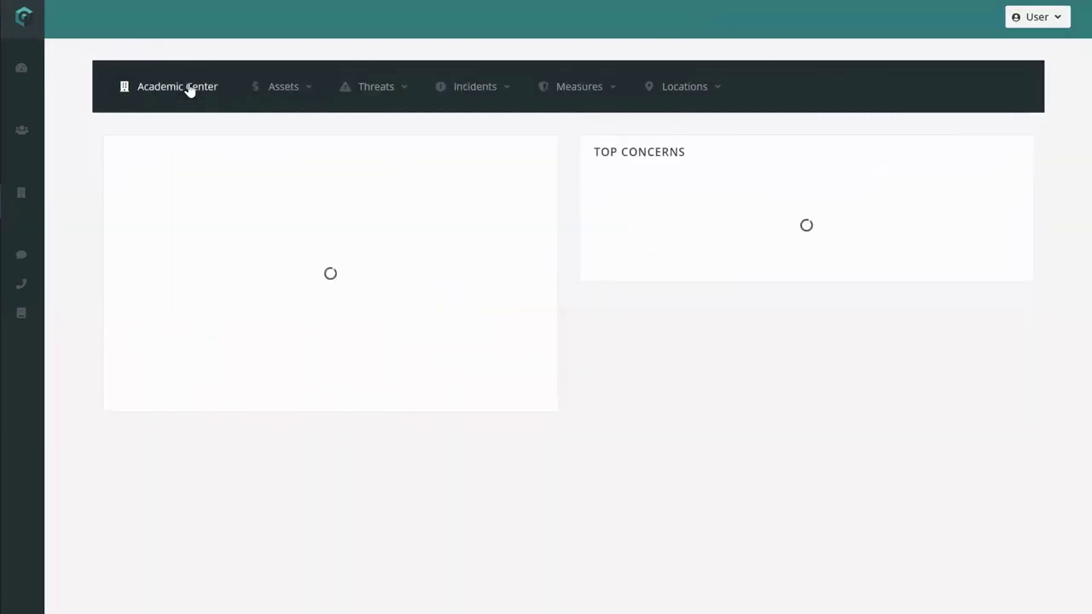